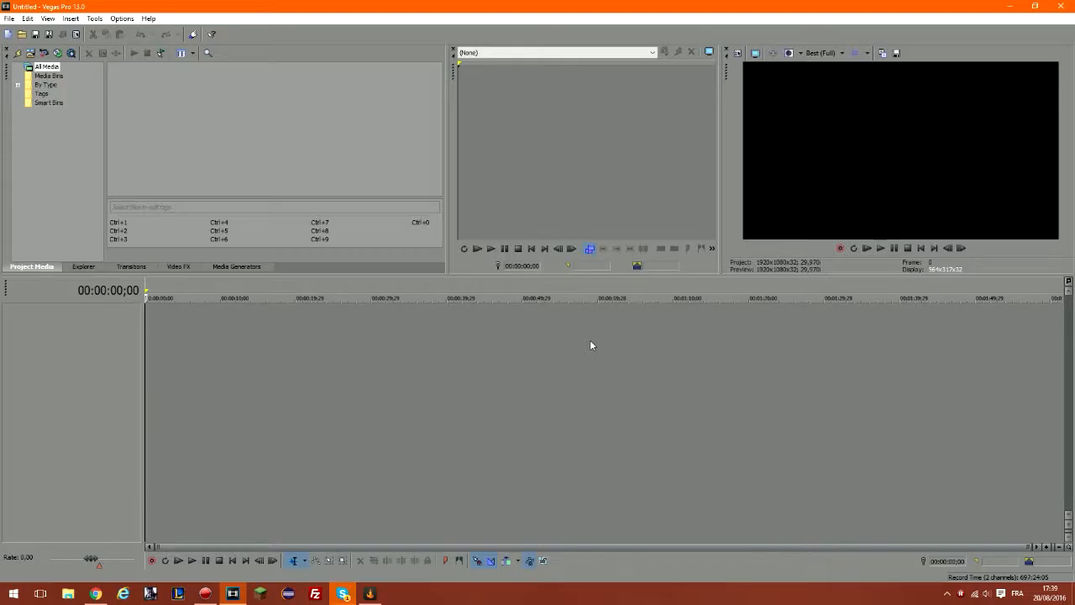
# Insert a video track and add a text media event near its start
pyautogui.rightClick(105, 322)
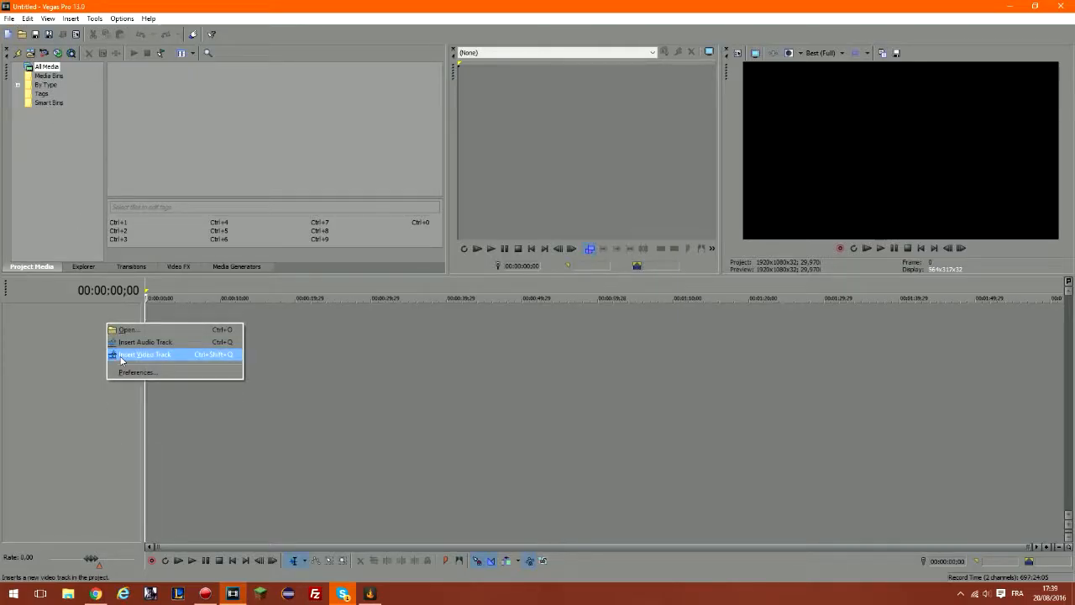
pyautogui.click(130, 357)
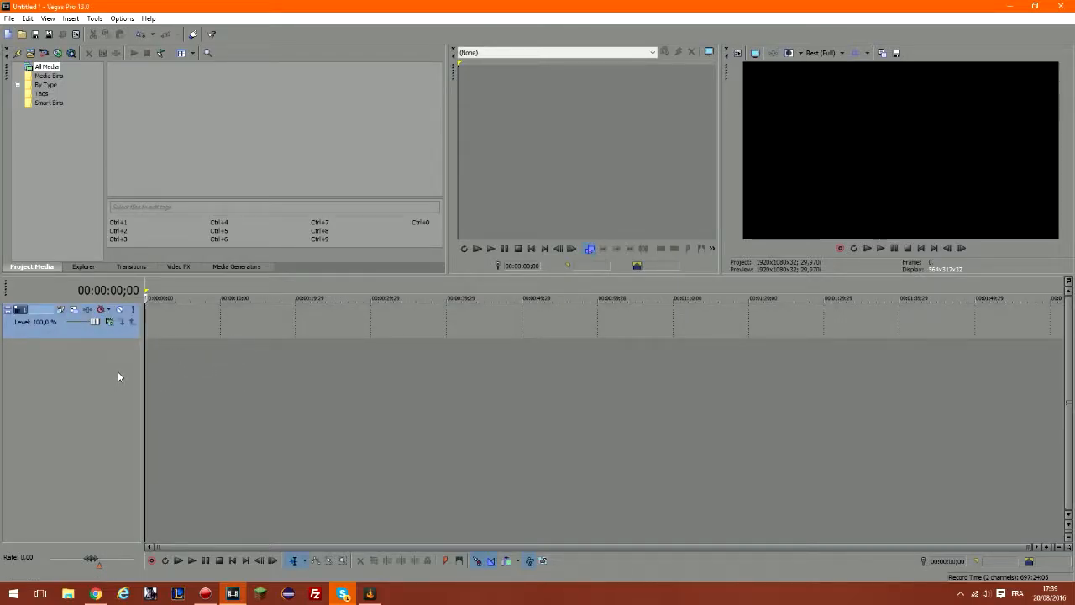
pyautogui.rightClick(196, 324)
pyautogui.click(187, 324)
pyautogui.click(165, 323)
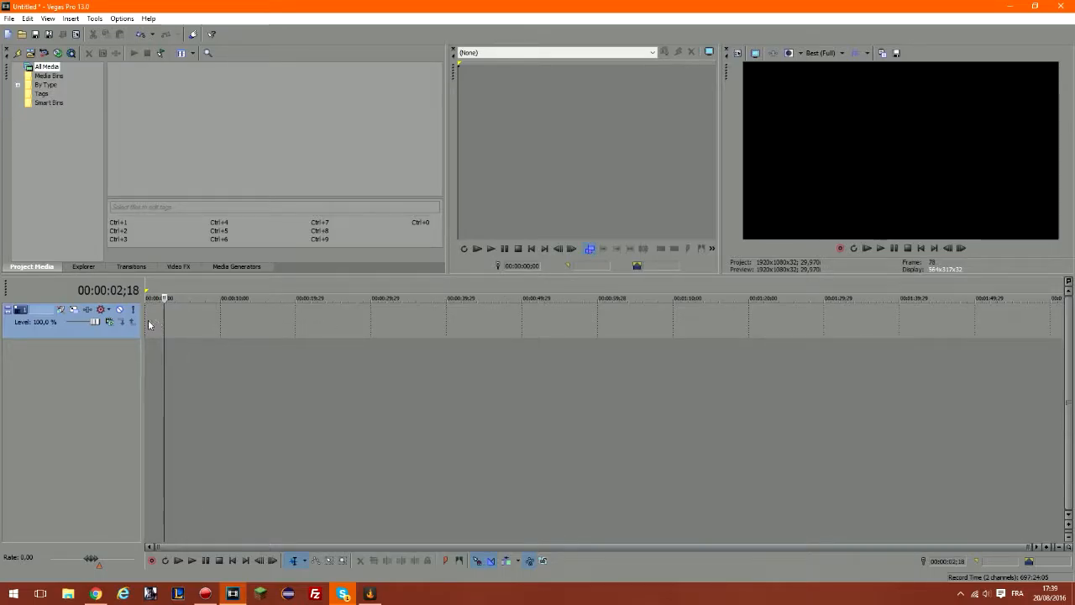
pyautogui.click(149, 324)
pyautogui.rightClick(211, 324)
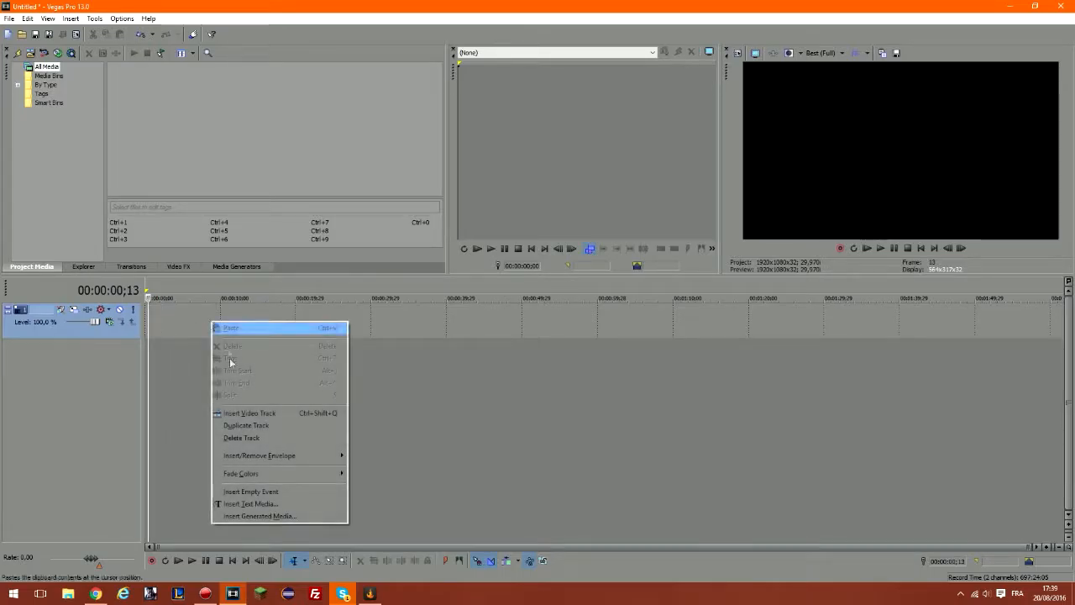
pyautogui.click(280, 504)
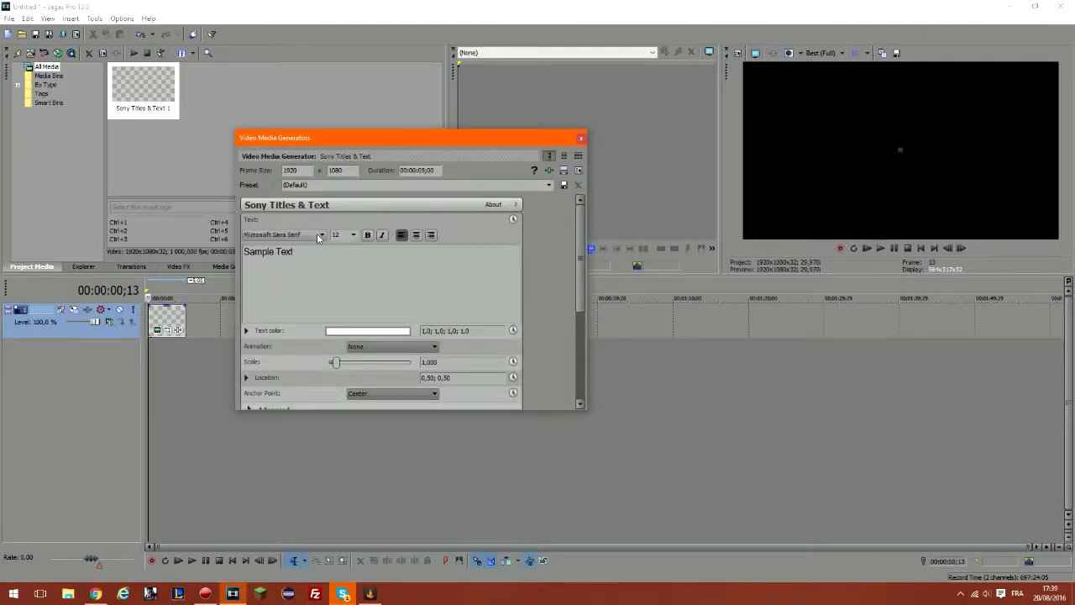
# Try to set the sample text's font size to 24, and return the size to 12
pyautogui.click(354, 235)
pyautogui.click(357, 239)
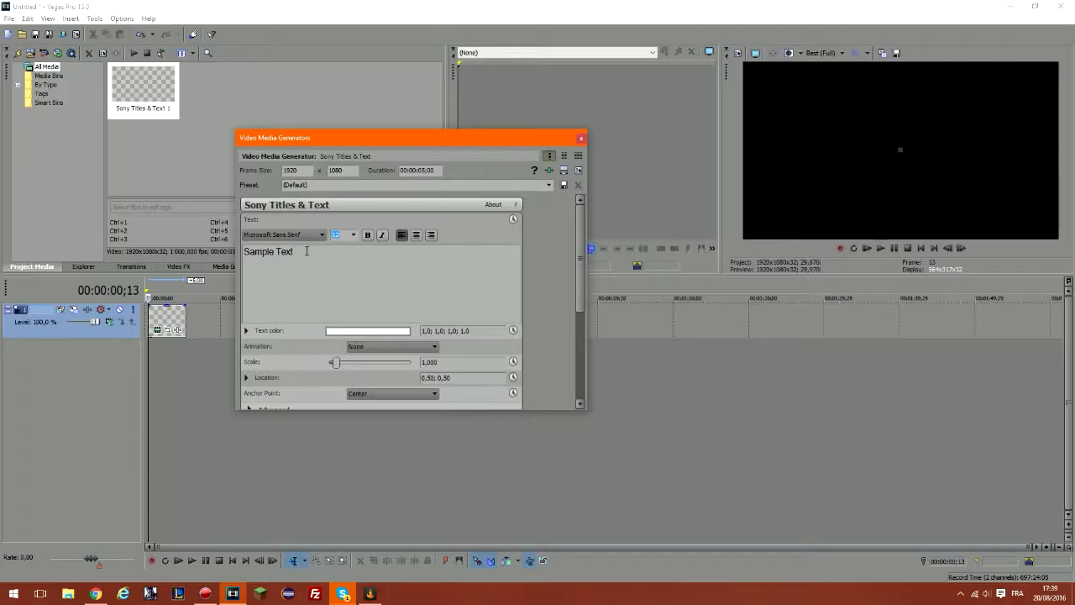
pyautogui.moveTo(294, 252); pyautogui.dragTo(243, 252)
pyautogui.click(307, 247)
pyautogui.tripleClick(268, 253)
pyautogui.click(313, 252)
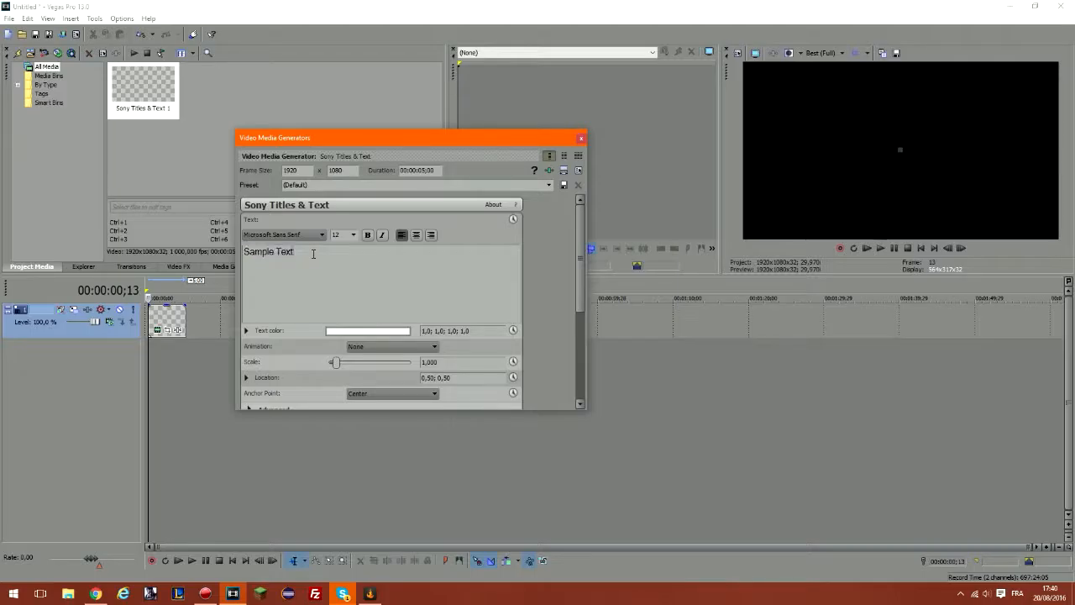
pyautogui.click(354, 235)
pyautogui.click(345, 303)
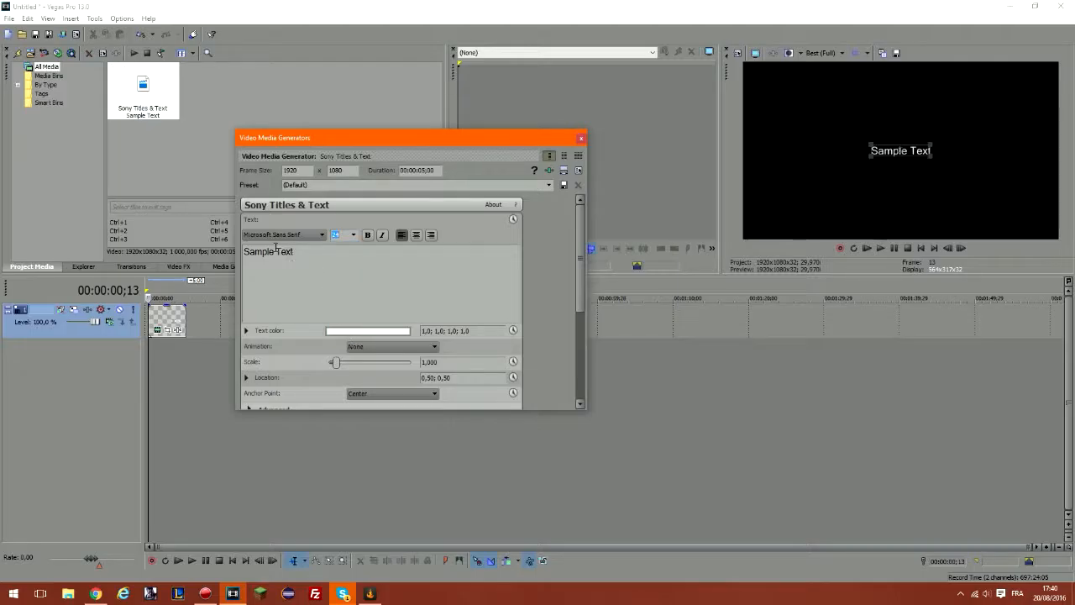
pyautogui.click(351, 237)
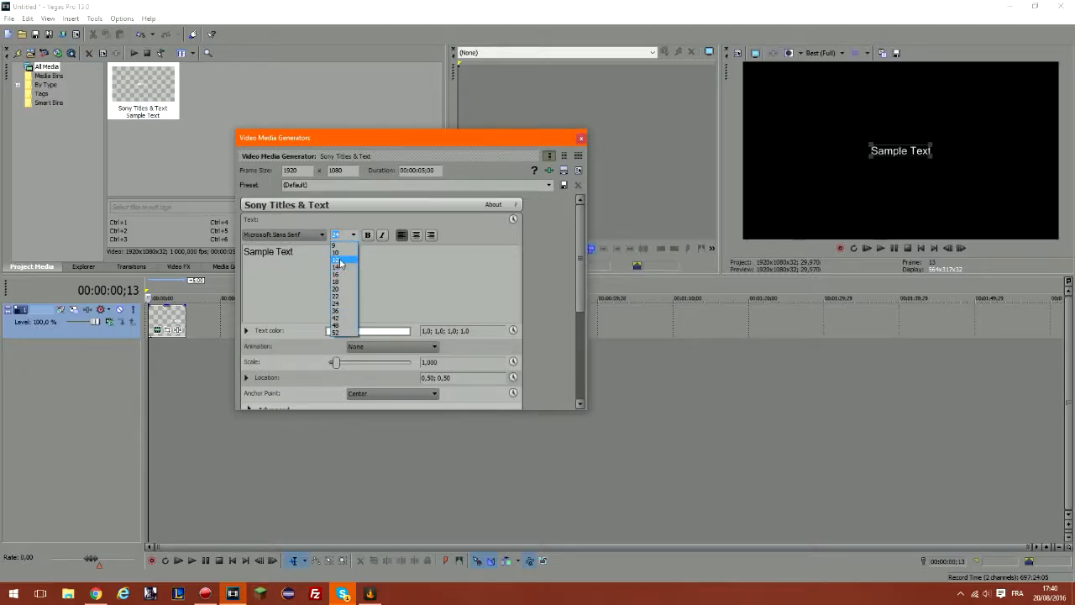
pyautogui.click(338, 260)
# Set the font size of the whole sample text to 24 and reposition it in the preview to about 0.55; 0.62
pyautogui.moveTo(296, 251); pyautogui.dragTo(236, 255)
pyautogui.click(354, 235)
pyautogui.click(345, 302)
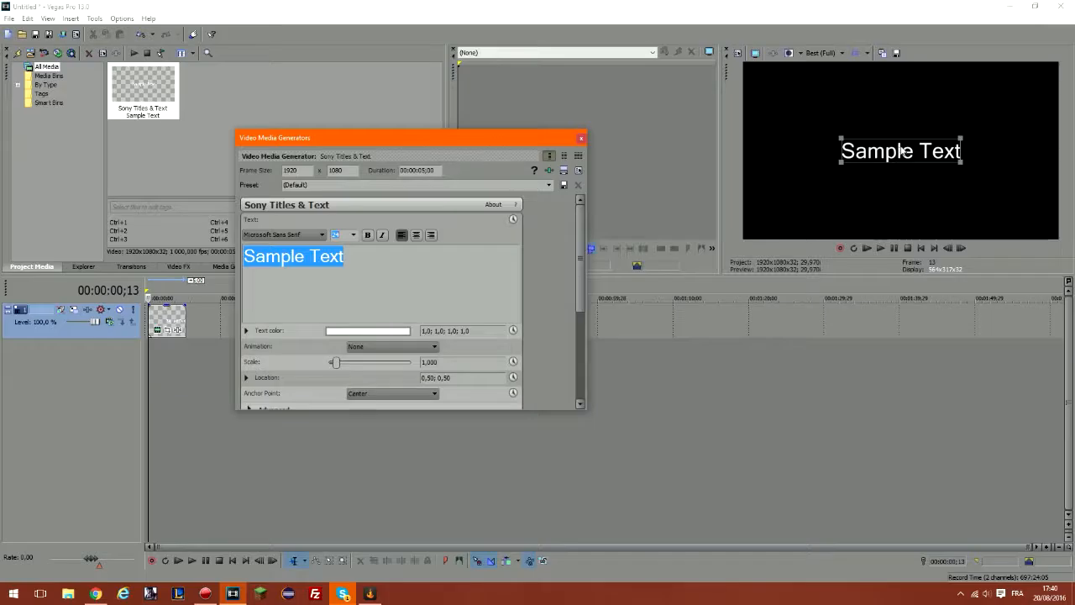
pyautogui.moveTo(901, 152); pyautogui.dragTo(919, 122)
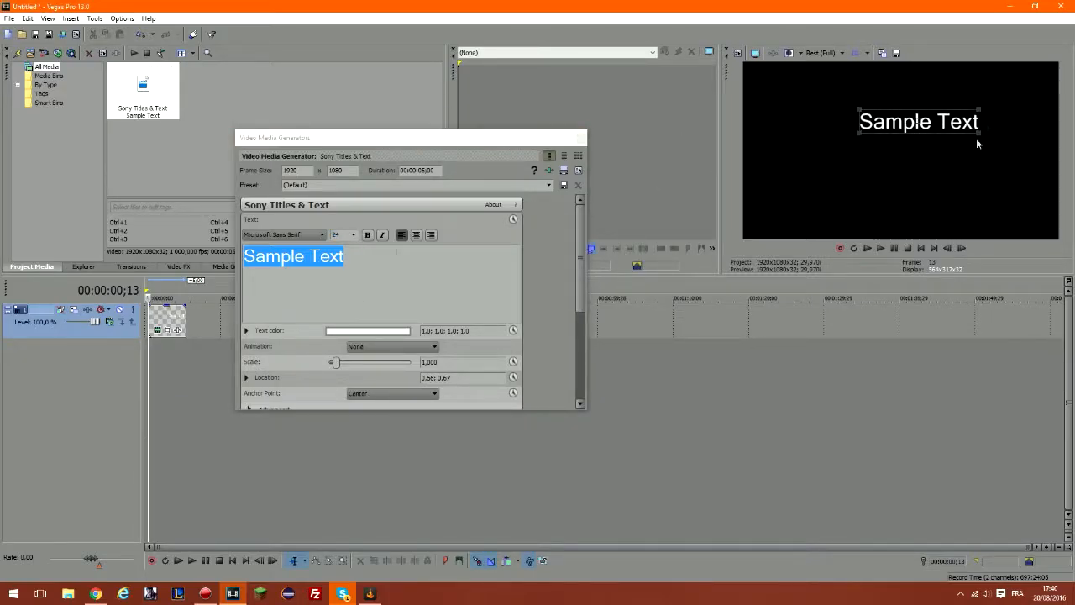
pyautogui.moveTo(968, 126)
pyautogui.mouseDown()
pyautogui.moveTo(891, 94)
pyautogui.moveTo(963, 134)
pyautogui.mouseUp()
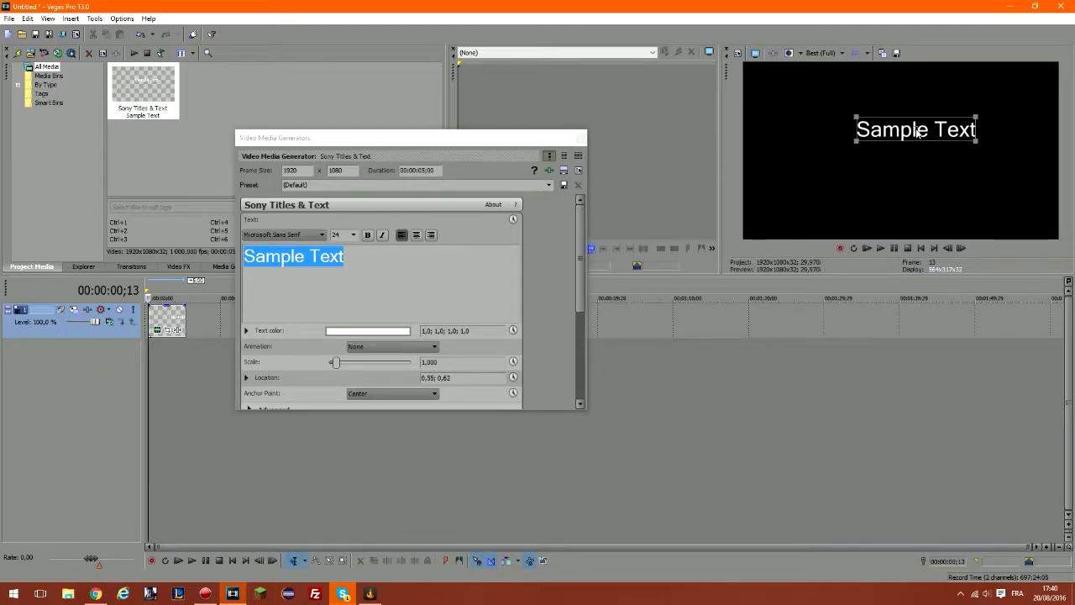
# Try bold and italic on the sample text, turn both off again, and browse the available fonts
pyautogui.click(367, 235)
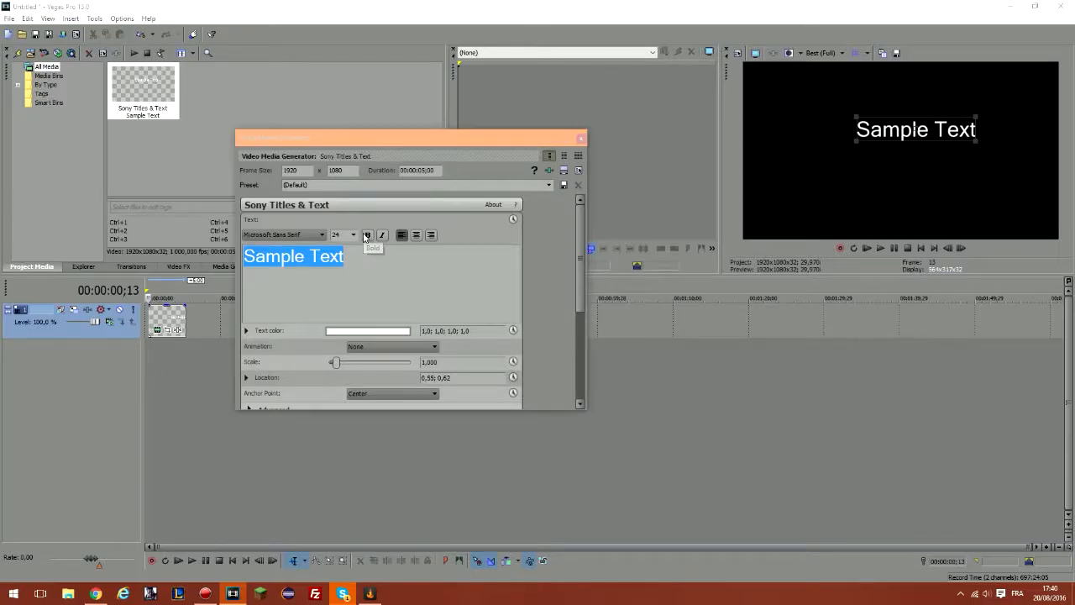
pyautogui.click(366, 235)
pyautogui.click(382, 235)
pyautogui.click(382, 235)
pyautogui.click(321, 234)
pyautogui.scroll(-3, 306, 321)
pyautogui.scroll(-2, 306, 322)
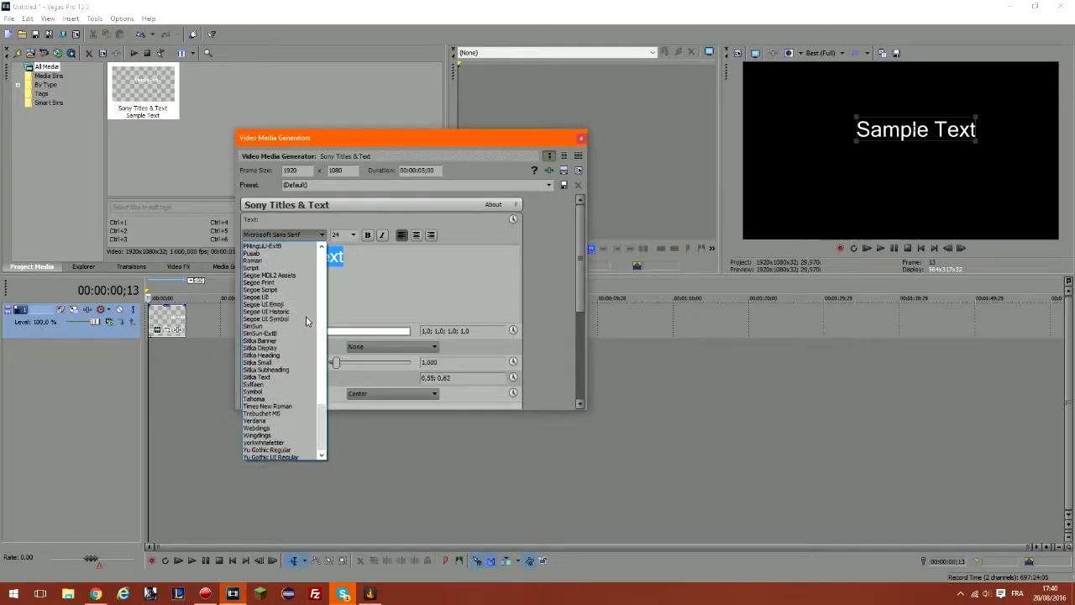
pyautogui.scroll(7, 306, 319)
pyautogui.click(297, 234)
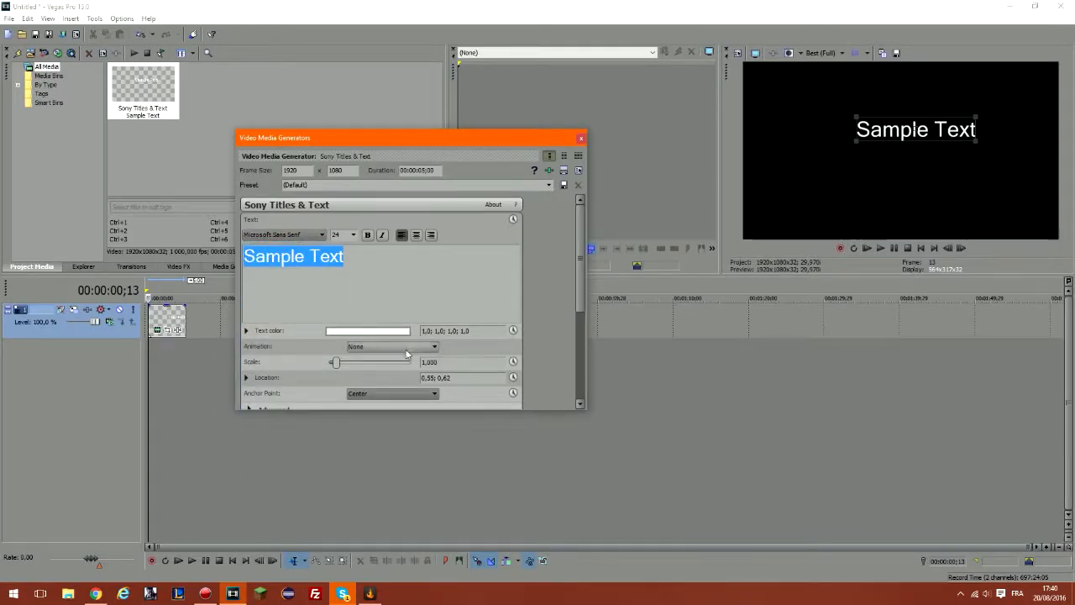
# Open the text colour picker and lower the red component to about 0.97
pyautogui.scroll(-2, 577, 277)
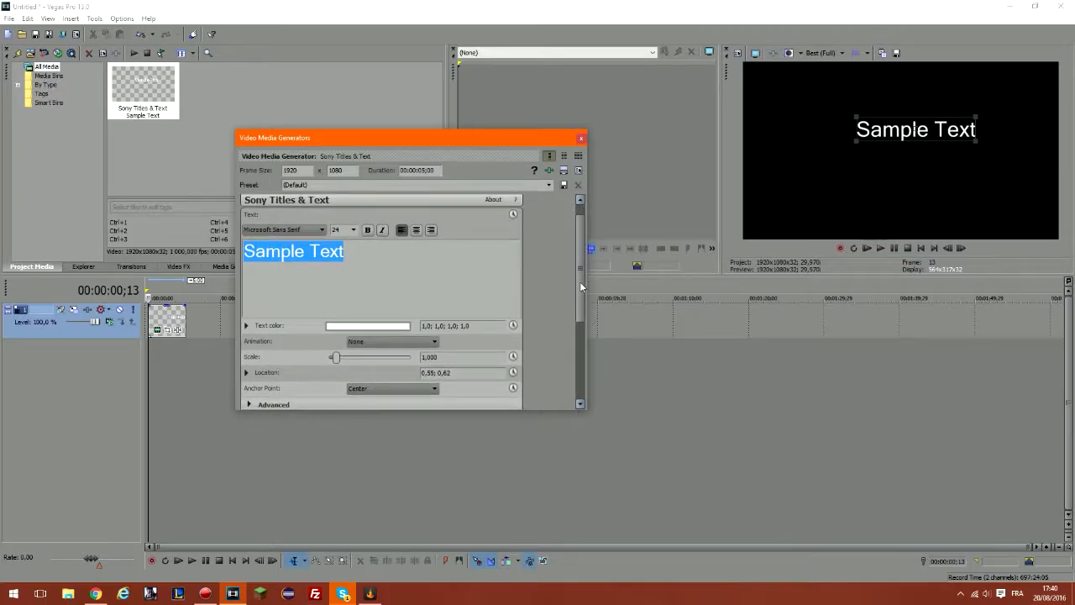
pyautogui.click(374, 316)
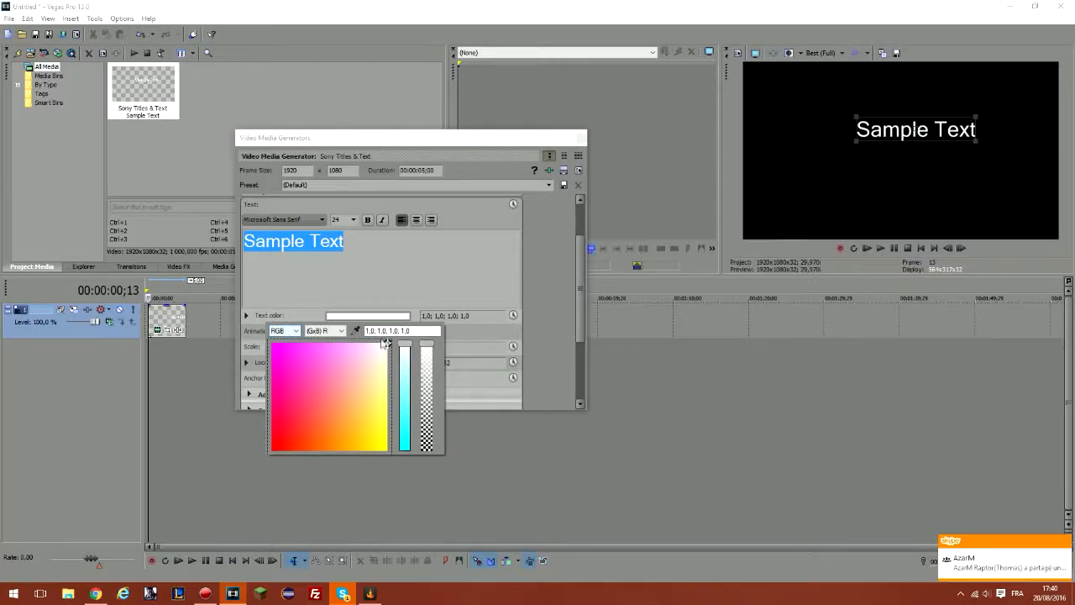
pyautogui.moveTo(404, 346)
pyautogui.mouseDown()
pyautogui.moveTo(397, 452)
pyautogui.moveTo(404, 343)
pyautogui.mouseUp()
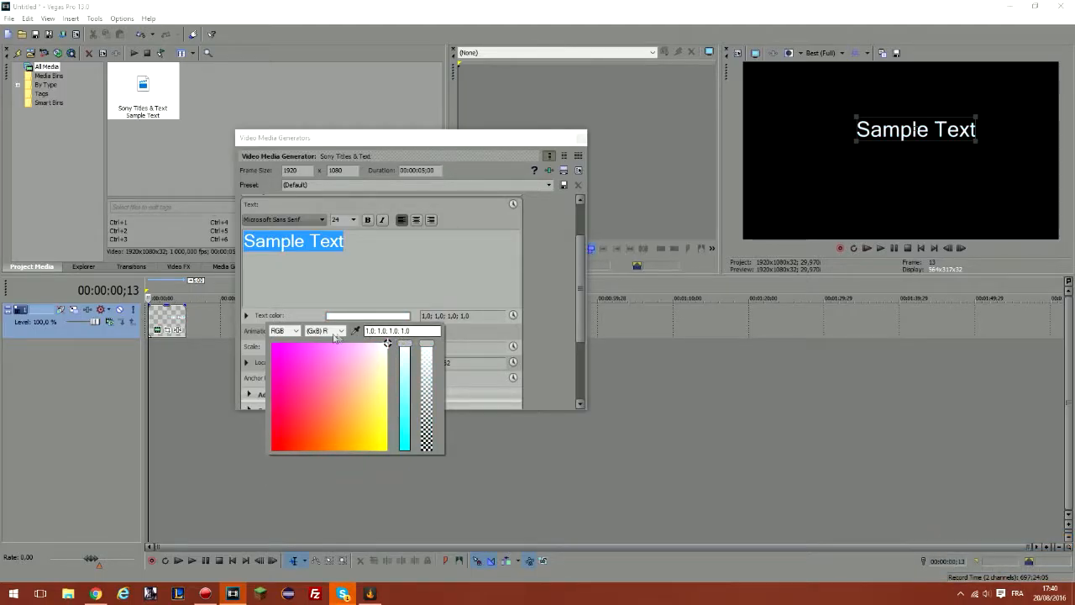
pyautogui.moveTo(405, 347); pyautogui.dragTo(400, 435)
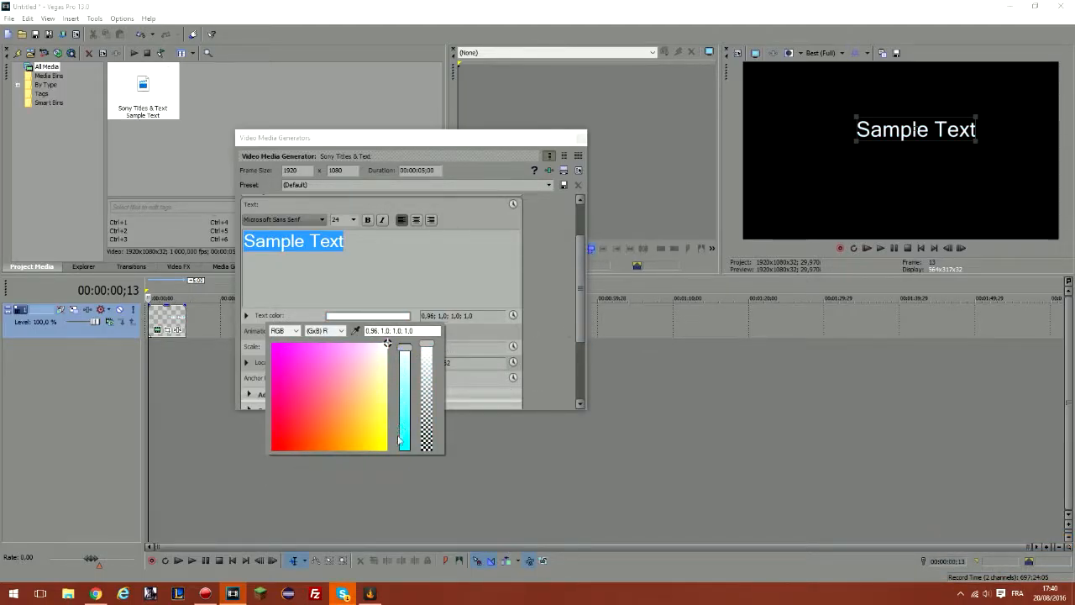
pyautogui.moveTo(400, 358)
pyautogui.mouseDown()
pyautogui.moveTo(408, 456)
pyautogui.moveTo(405, 345)
pyautogui.mouseUp()
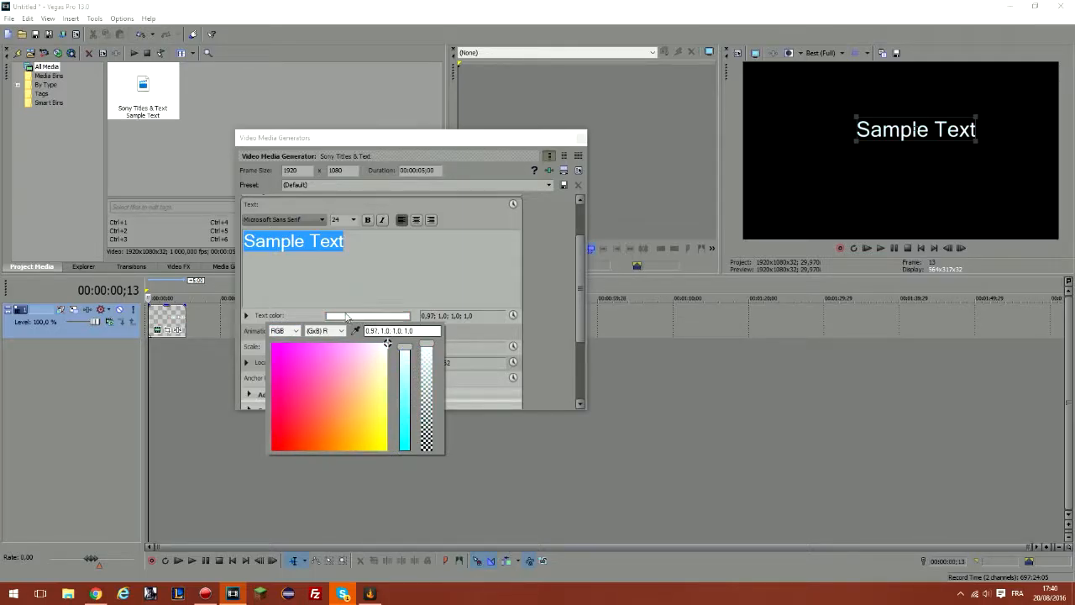
# Switch the colour picker to HSV and set the text colour to a saturated red, about 0.96; 0.0; 0.0; 1.0
pyautogui.click(295, 331)
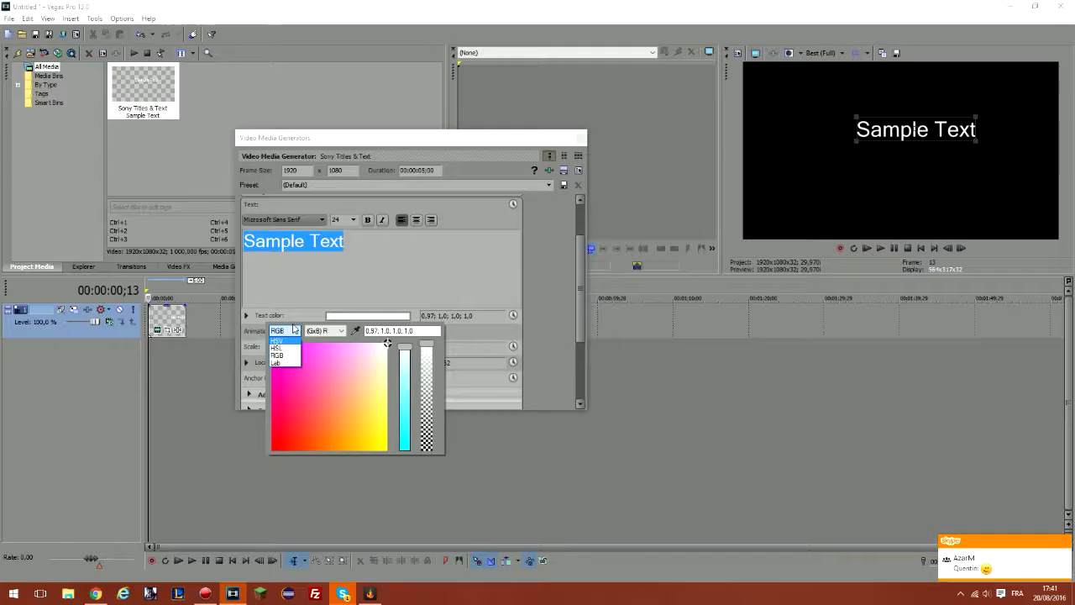
pyautogui.click(291, 355)
pyautogui.click(289, 342)
pyautogui.click(292, 332)
pyautogui.click(289, 341)
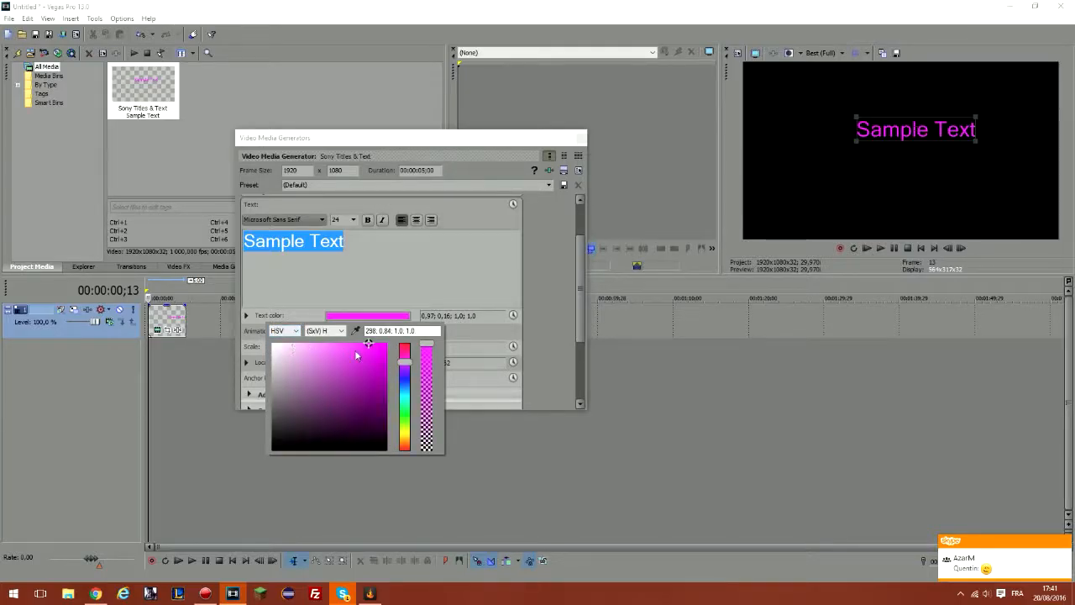
pyautogui.moveTo(405, 363); pyautogui.dragTo(403, 450)
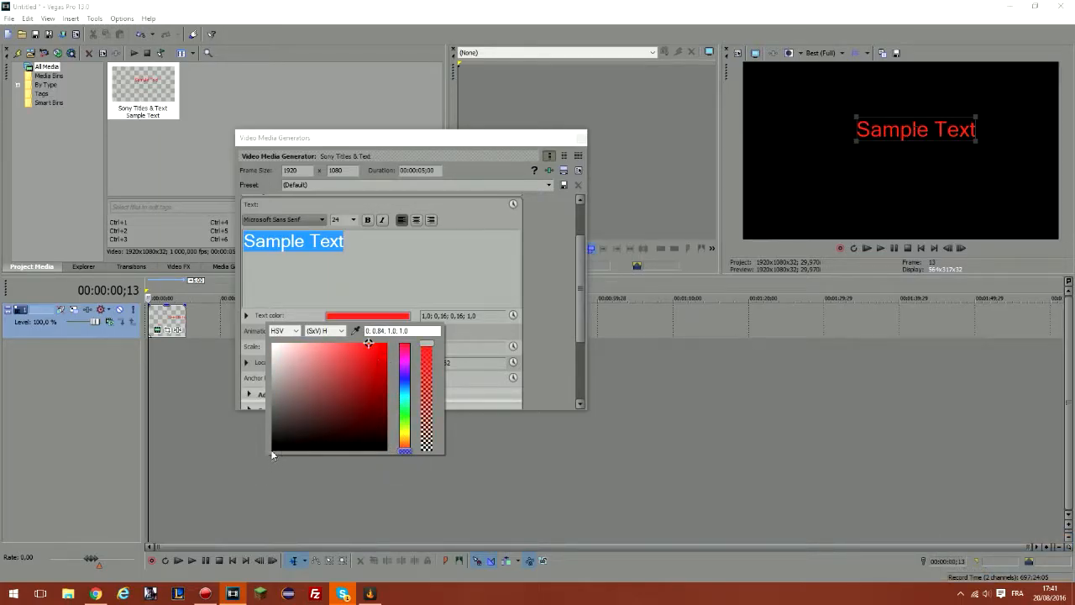
pyautogui.moveTo(426, 347); pyautogui.dragTo(454, 326)
pyautogui.moveTo(367, 342); pyautogui.dragTo(386, 347)
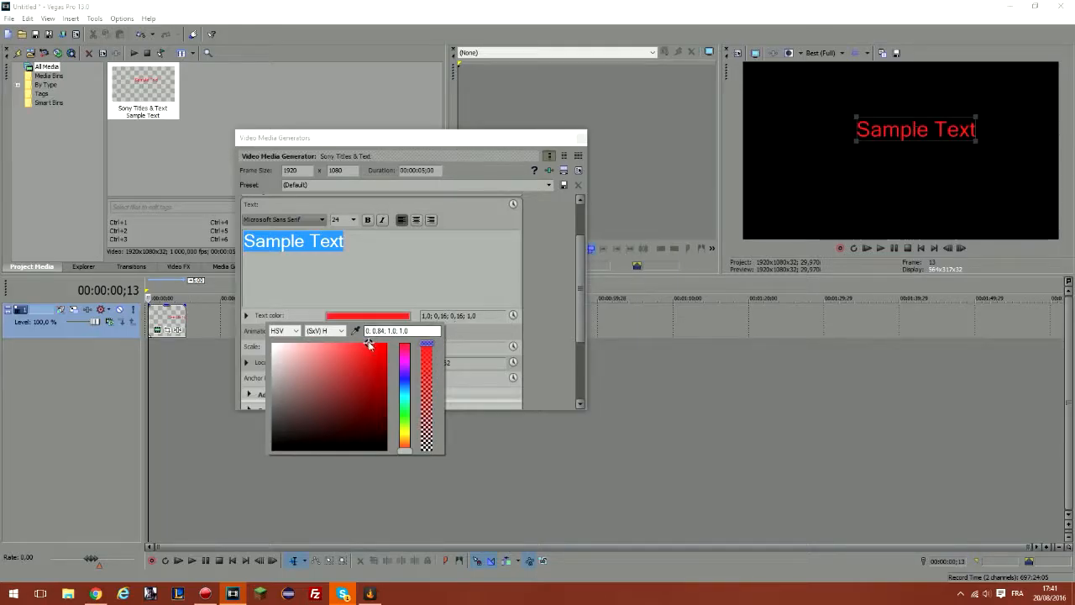
pyautogui.click(488, 316)
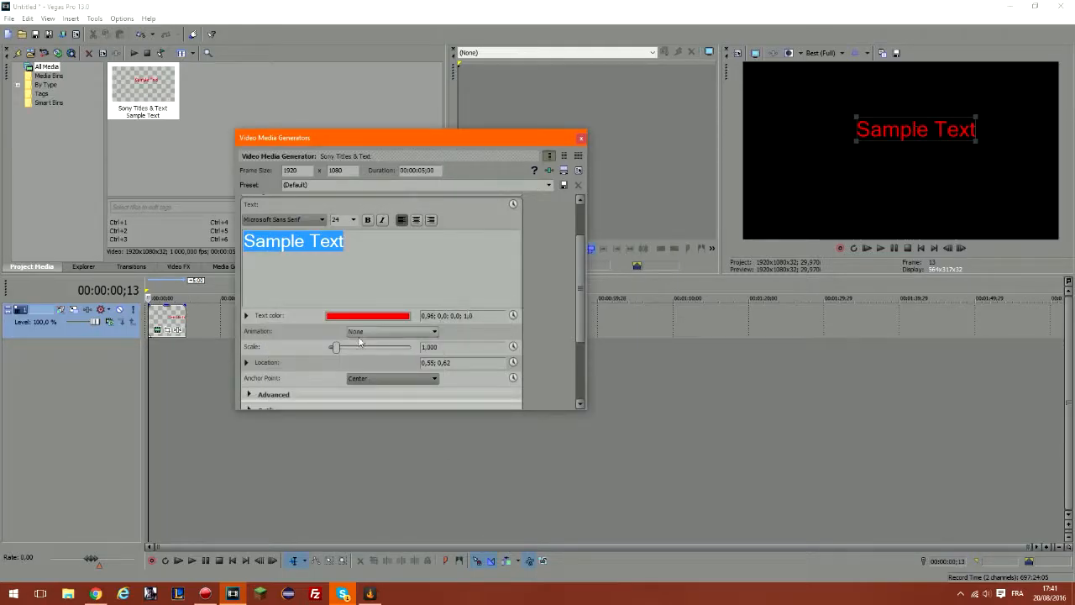
# Browse the text animation options and shift the text event slightly further along the timeline
pyautogui.click(373, 331)
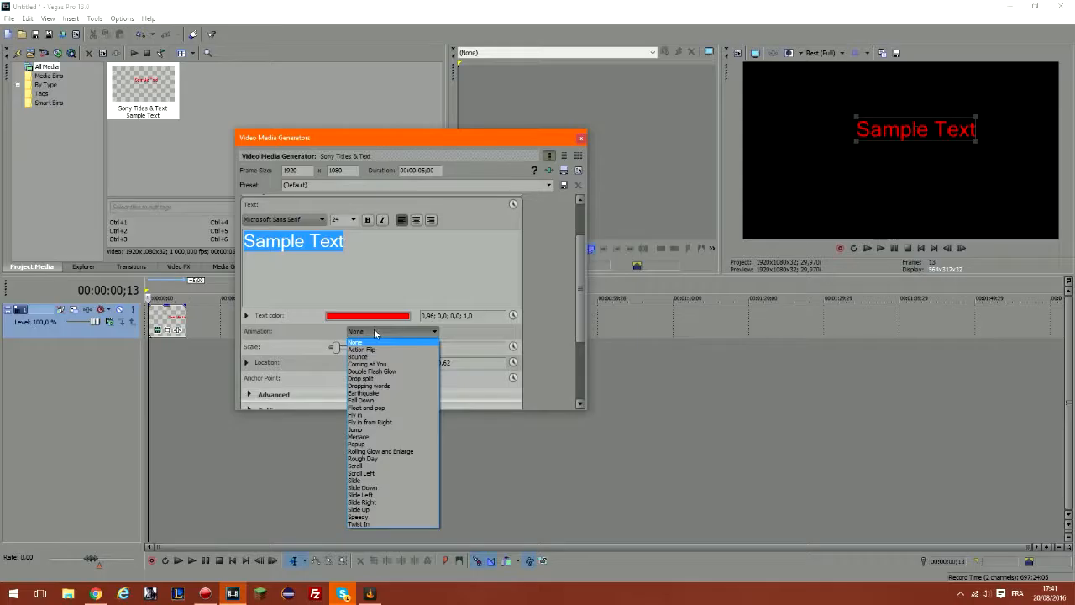
pyautogui.click(374, 330)
pyautogui.moveTo(168, 319); pyautogui.dragTo(210, 320)
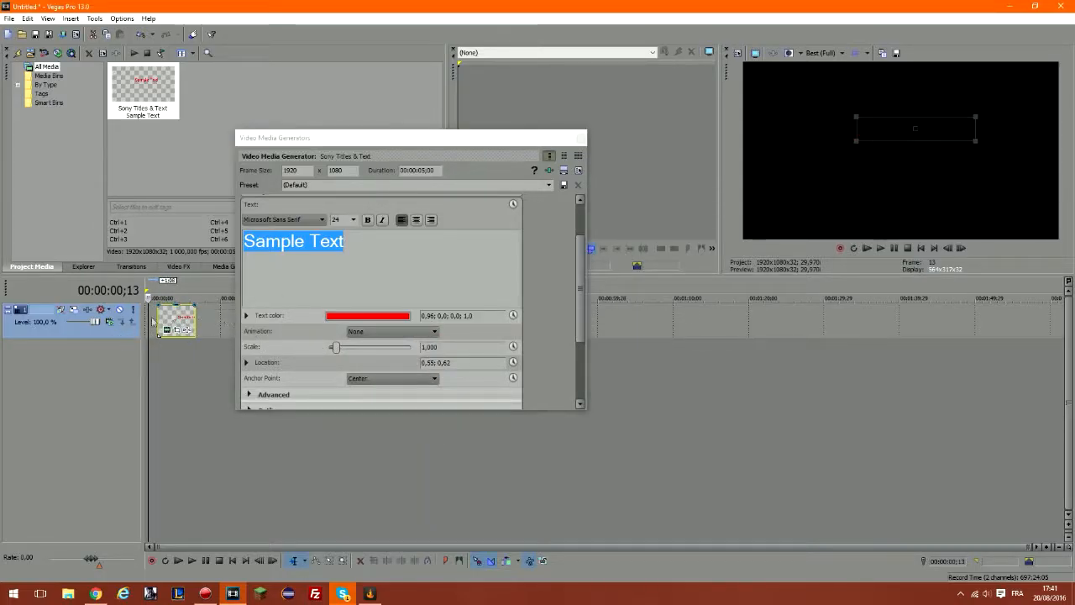
pyautogui.click(373, 338)
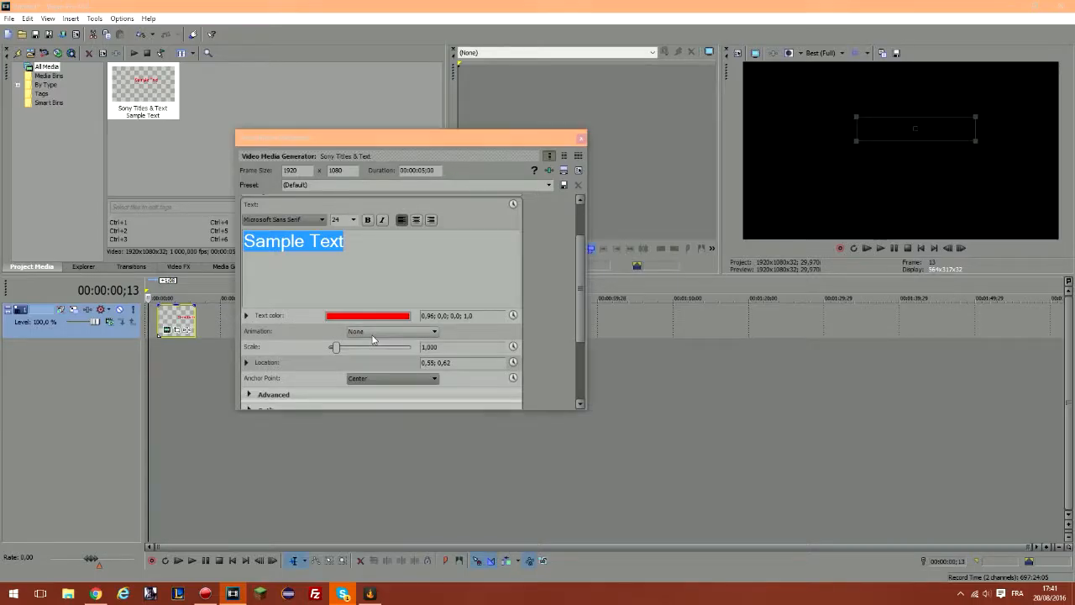
pyautogui.click(373, 333)
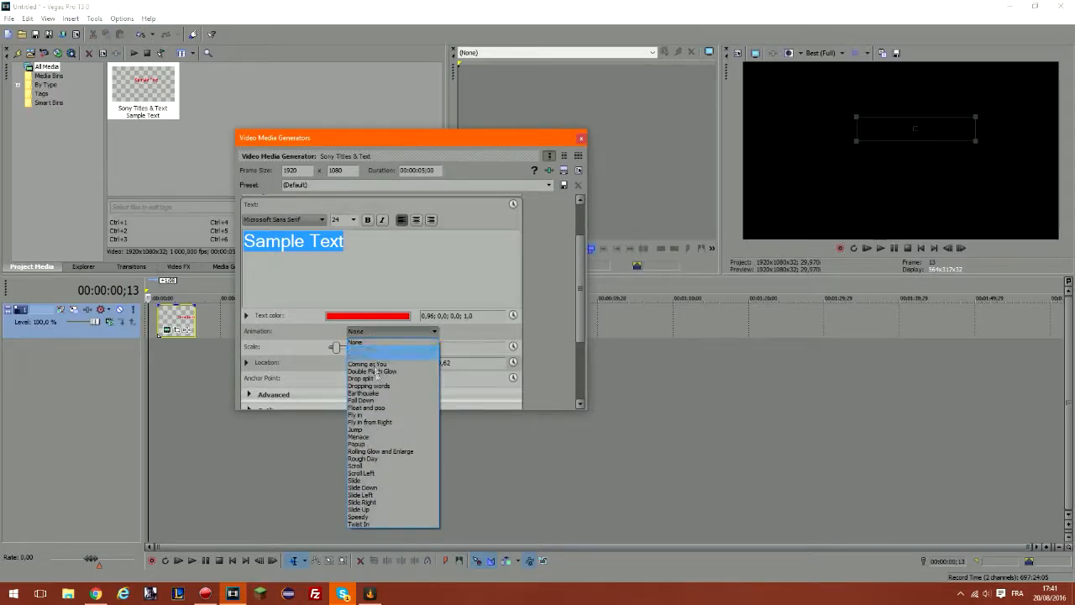
# Close the media generator settings and move the text event to start at about 11 seconds on the timeline
pyautogui.click(576, 141)
pyautogui.click(576, 141)
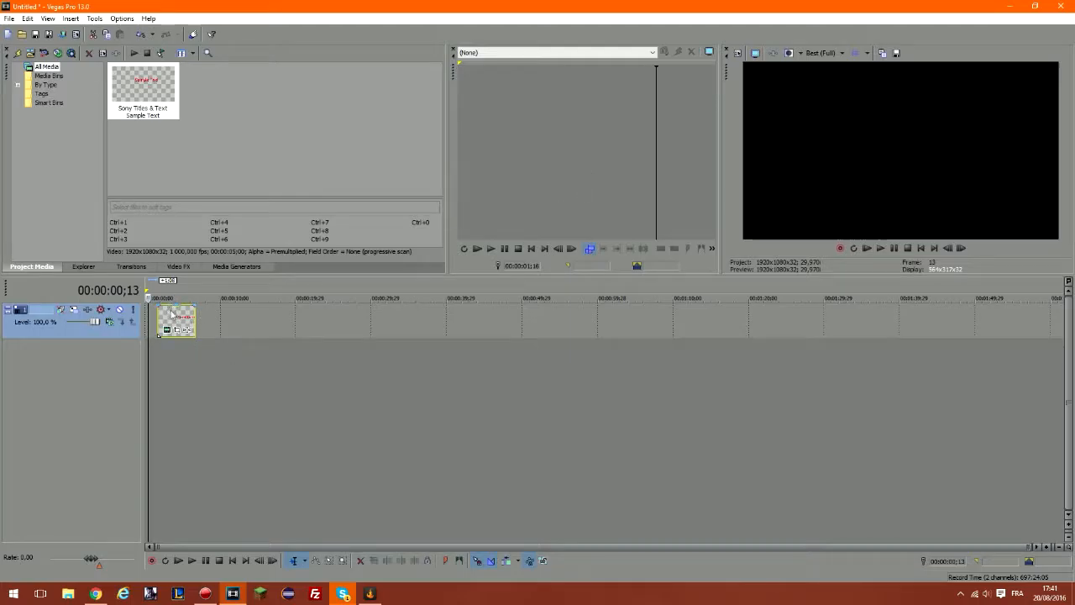
pyautogui.moveTo(172, 314); pyautogui.dragTo(251, 330)
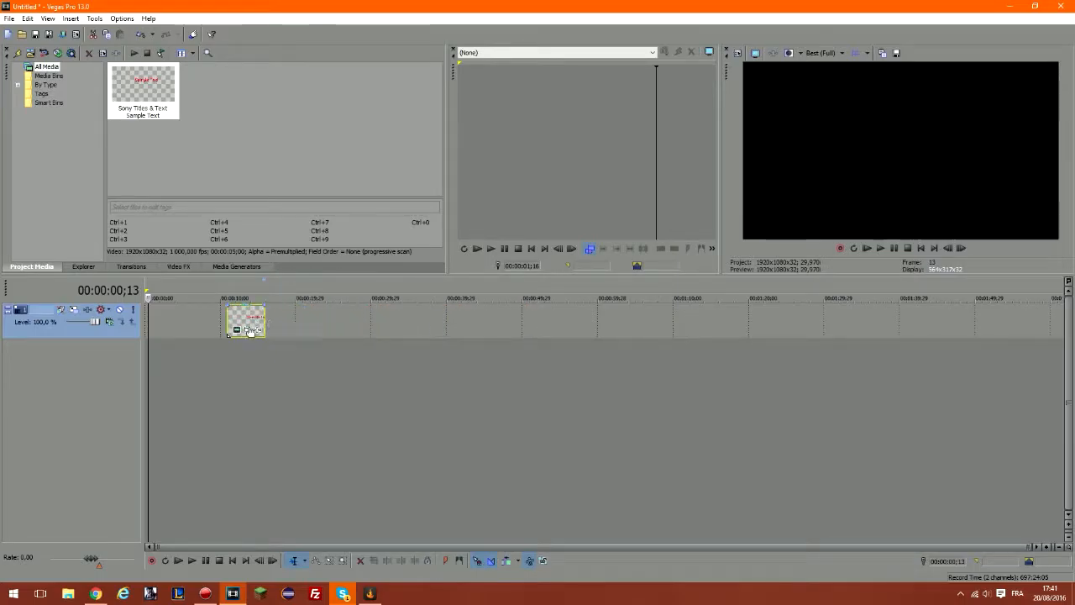
# Review the animation and preset options in the text event's generator settings, and close them
pyautogui.click(251, 330)
pyautogui.click(380, 348)
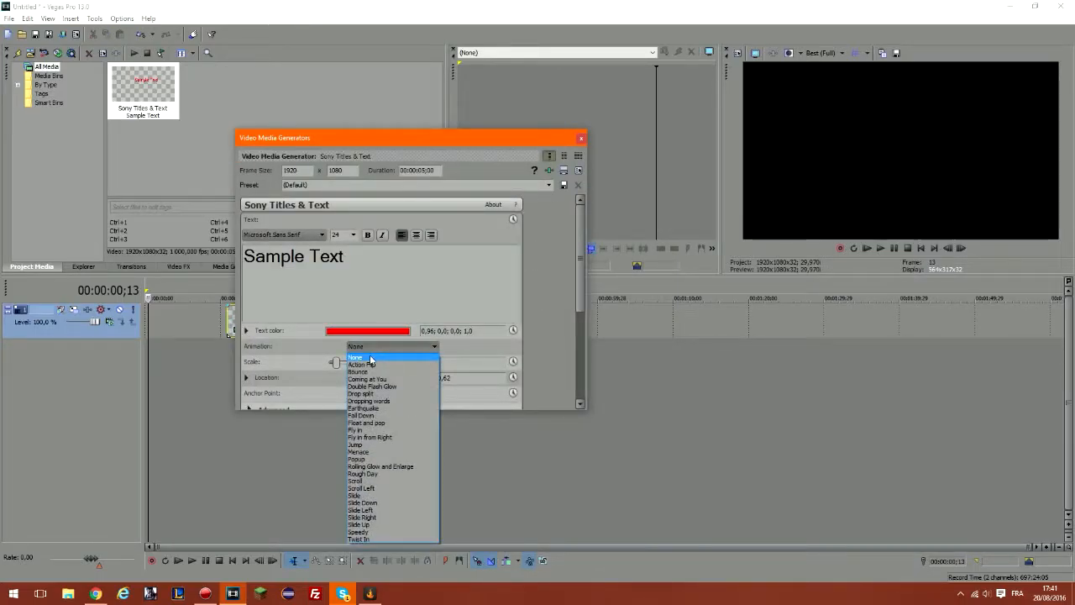
pyautogui.click(371, 357)
pyautogui.click(548, 186)
pyautogui.click(550, 186)
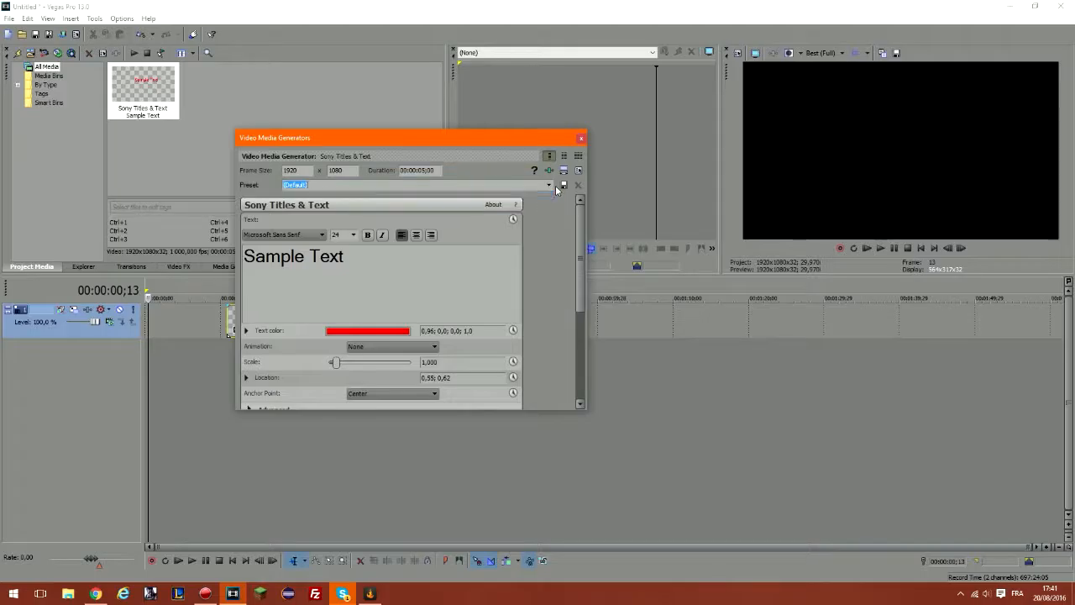
pyautogui.click(580, 140)
# Extend the end of the text event by about 1 minute 25 seconds on the timeline
pyautogui.moveTo(265, 323); pyautogui.dragTo(907, 320)
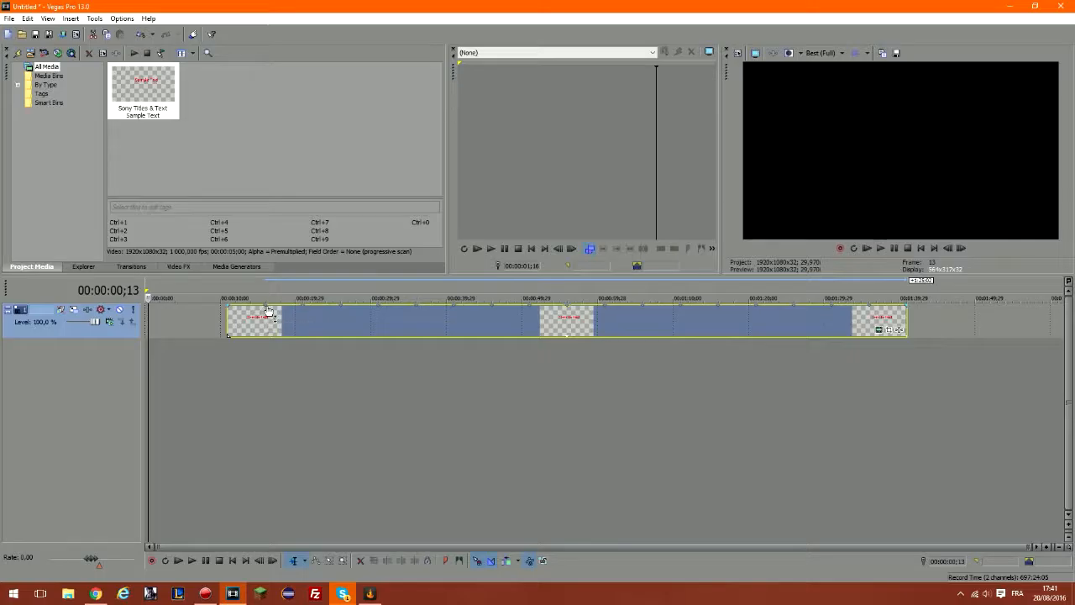
pyautogui.scroll(3, 269, 319)
pyautogui.scroll(-3, 483, 332)
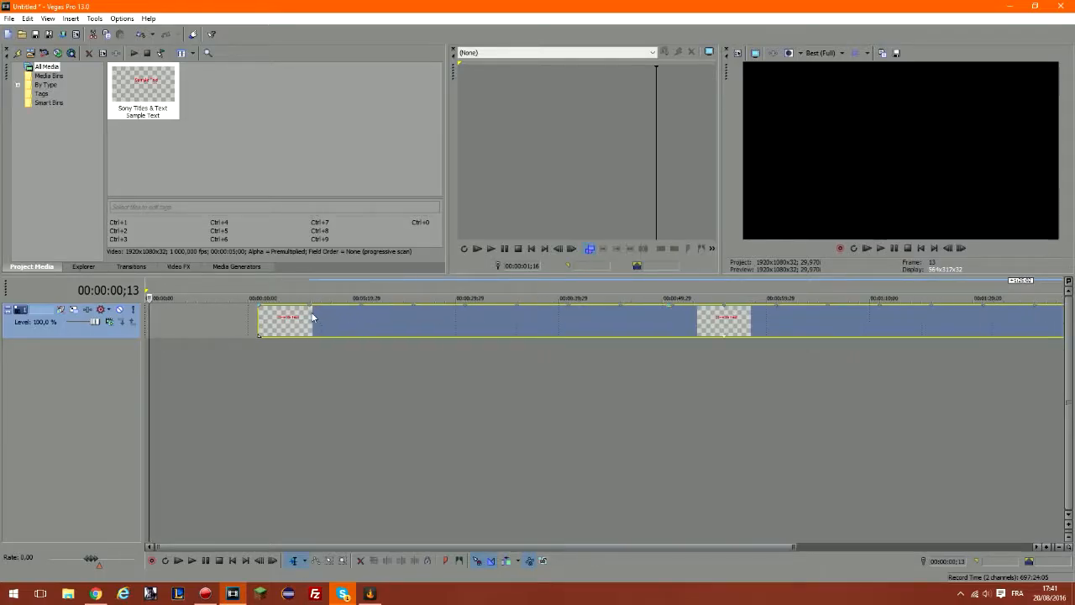
pyautogui.click(359, 310)
pyautogui.click(362, 312)
pyautogui.moveTo(362, 312); pyautogui.dragTo(300, 319)
pyautogui.scroll(-2, 292, 322)
pyautogui.rightClick(292, 322)
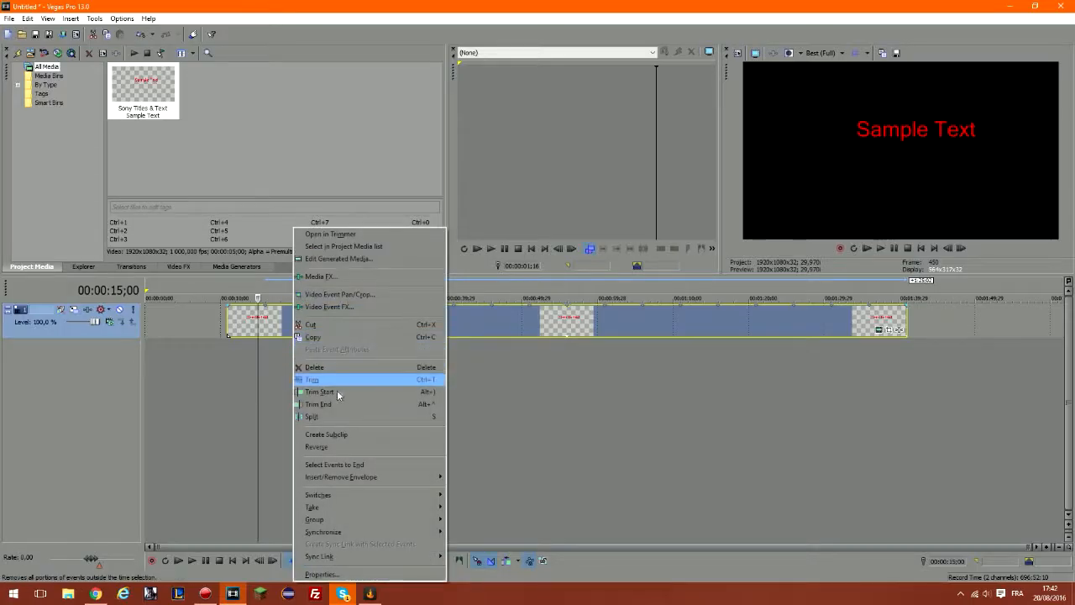
pyautogui.click(232, 364)
# Place the playhead at 00:01:27;26 and review the animation options in the text event's generator settings
pyautogui.click(808, 321)
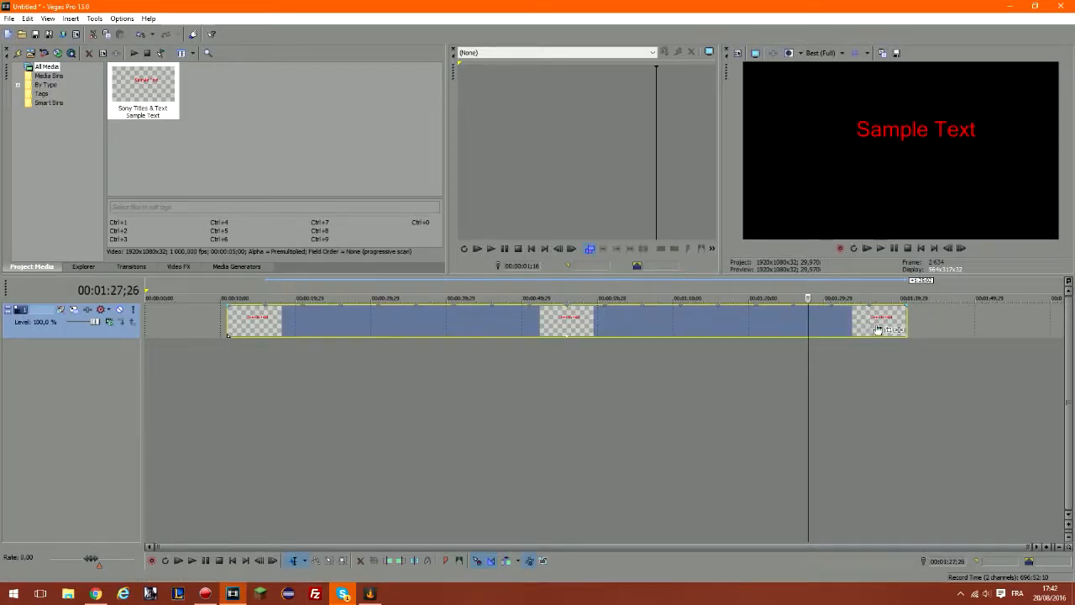
pyautogui.click(877, 329)
pyautogui.click(381, 347)
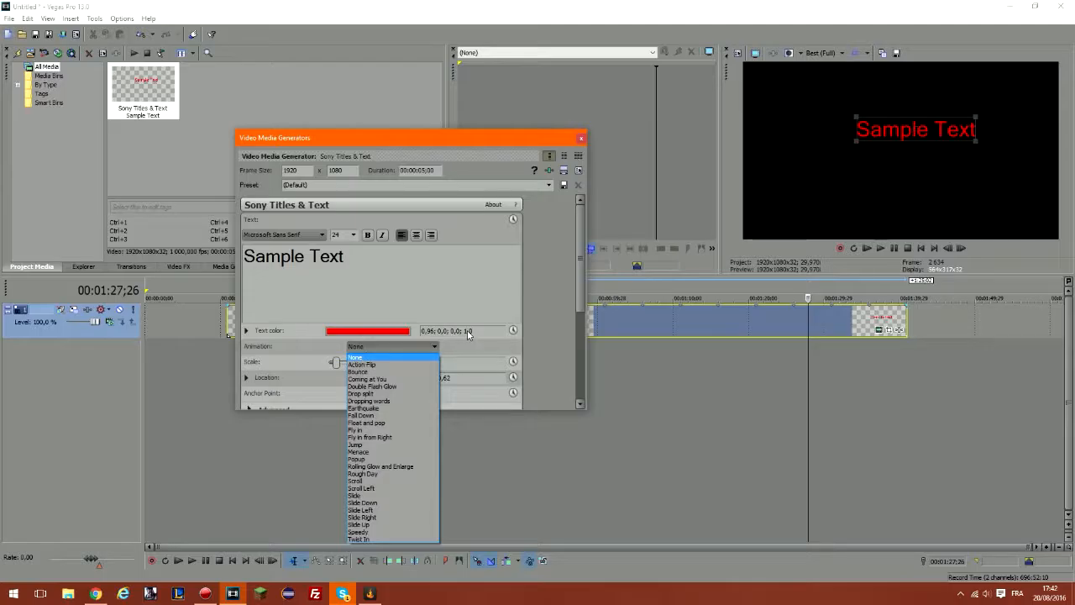
pyautogui.click(397, 349)
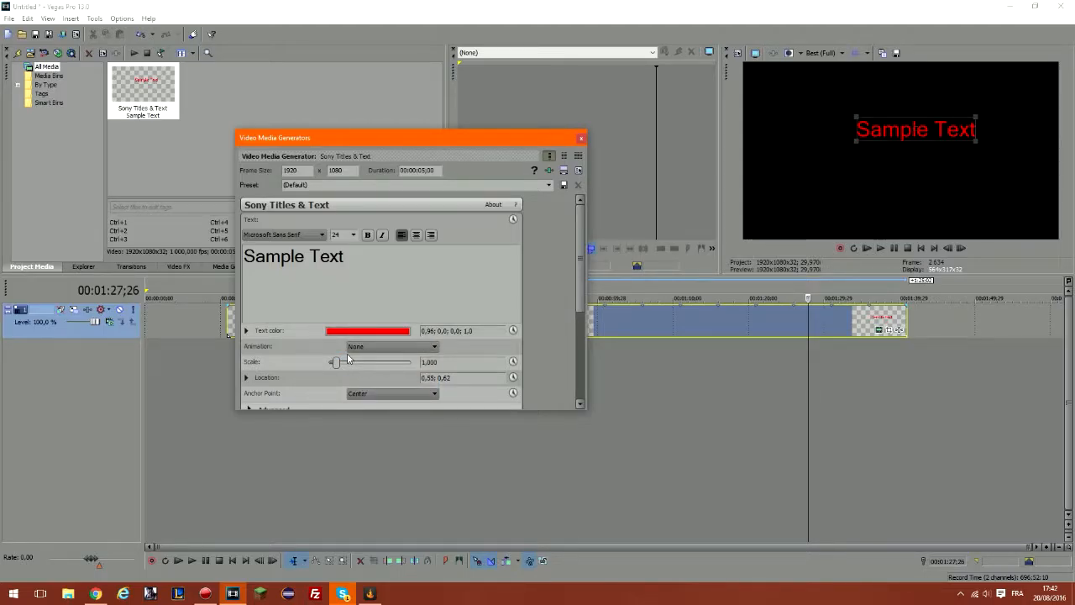
# Set the text's anchor point to Center Left and its scale to about 1.178
pyautogui.scroll(-2, 344, 360)
pyautogui.moveTo(339, 321)
pyautogui.mouseDown()
pyautogui.moveTo(359, 322)
pyautogui.moveTo(325, 325)
pyautogui.mouseUp()
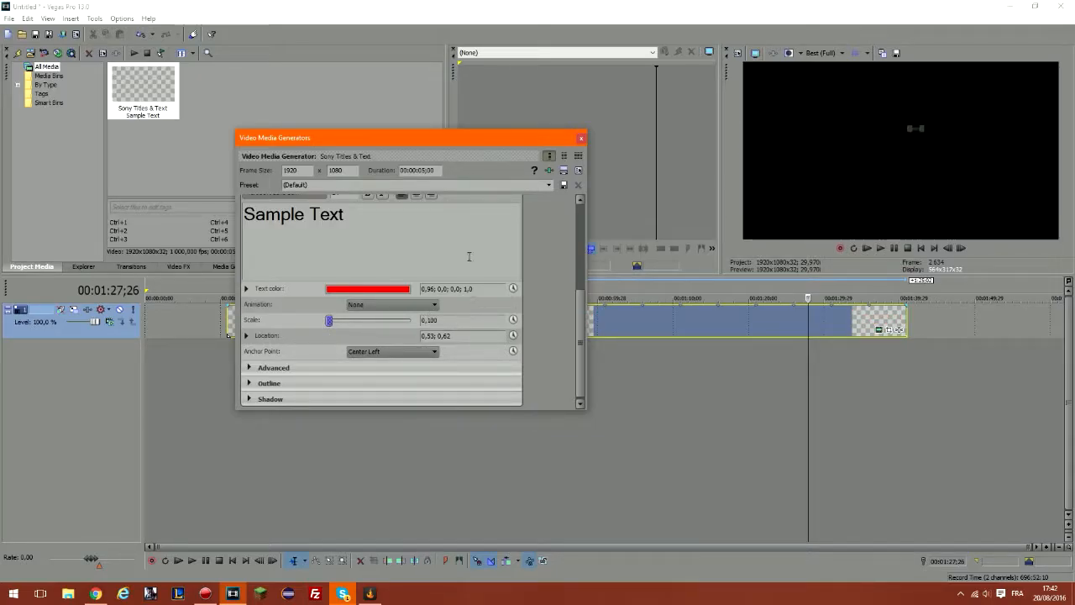
pyautogui.moveTo(330, 322); pyautogui.dragTo(340, 324)
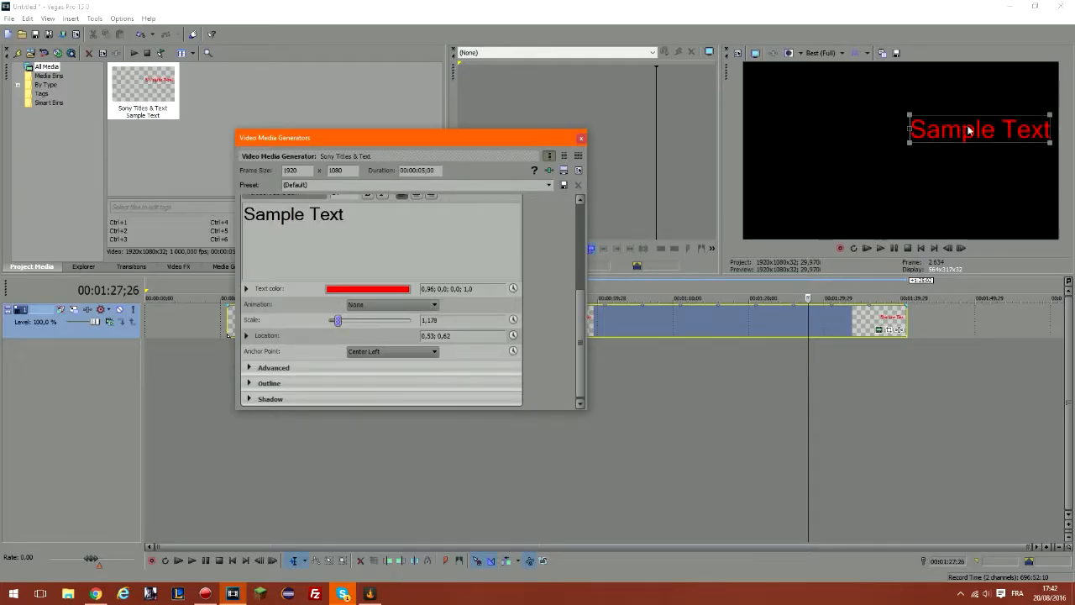
# Expand the location settings and reposition the text in the frame to about 0.42; 0.52
pyautogui.moveTo(966, 129); pyautogui.dragTo(907, 151)
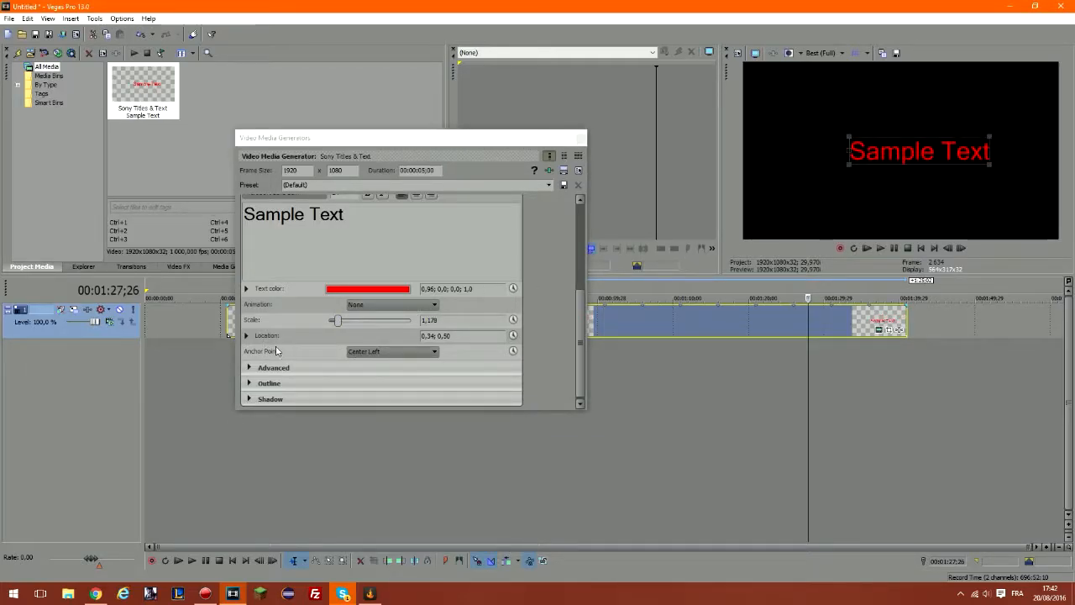
pyautogui.click(249, 336)
pyautogui.click(248, 336)
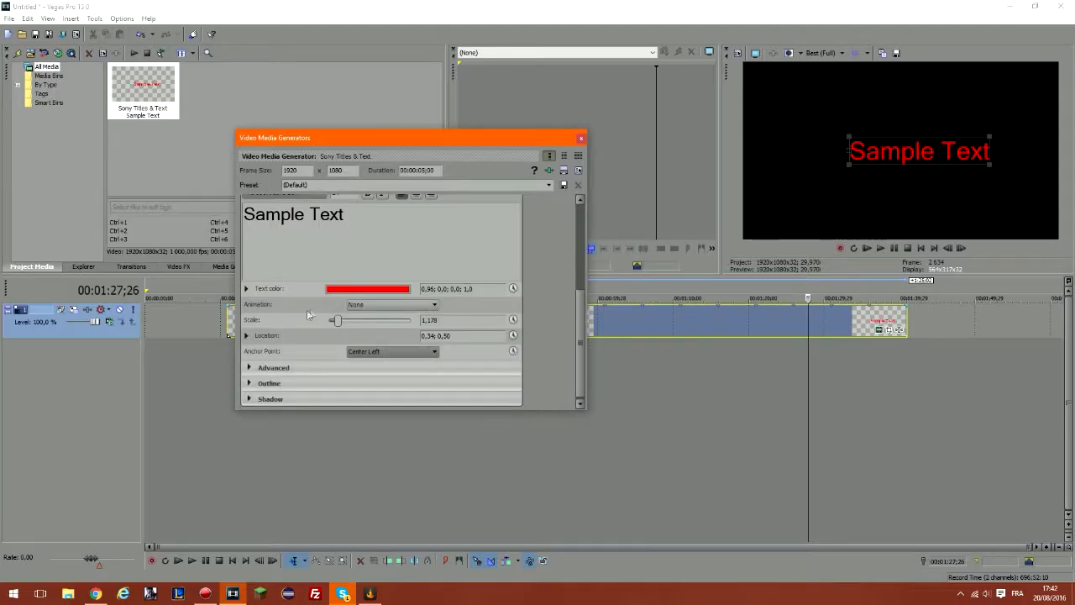
pyautogui.click(248, 336)
pyautogui.moveTo(401, 377)
pyautogui.mouseDown()
pyautogui.moveTo(423, 375)
pyautogui.moveTo(411, 376)
pyautogui.mouseUp()
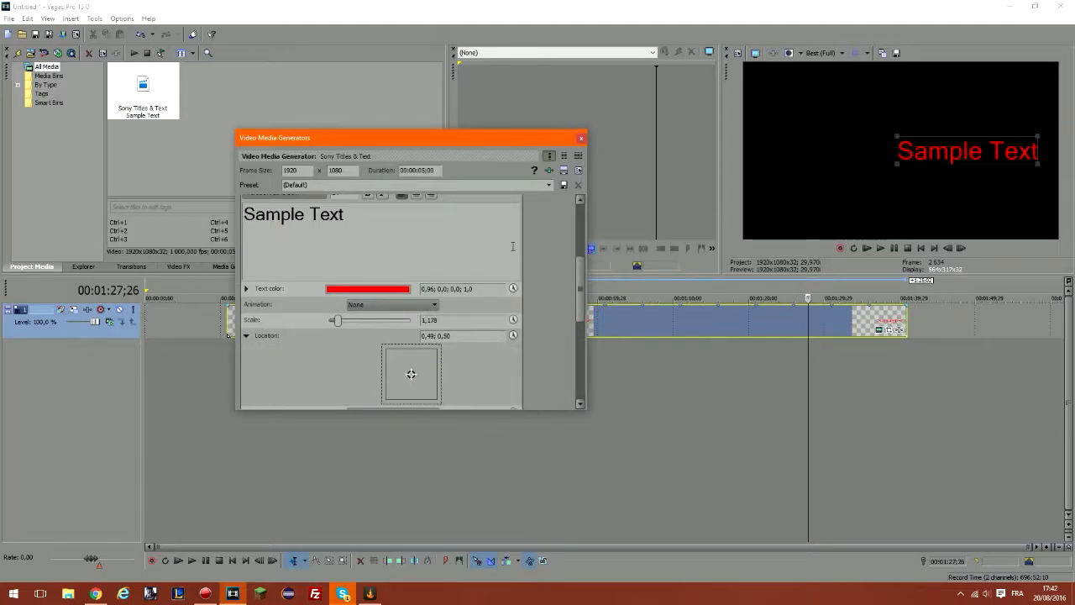
pyautogui.moveTo(969, 156); pyautogui.dragTo(946, 153)
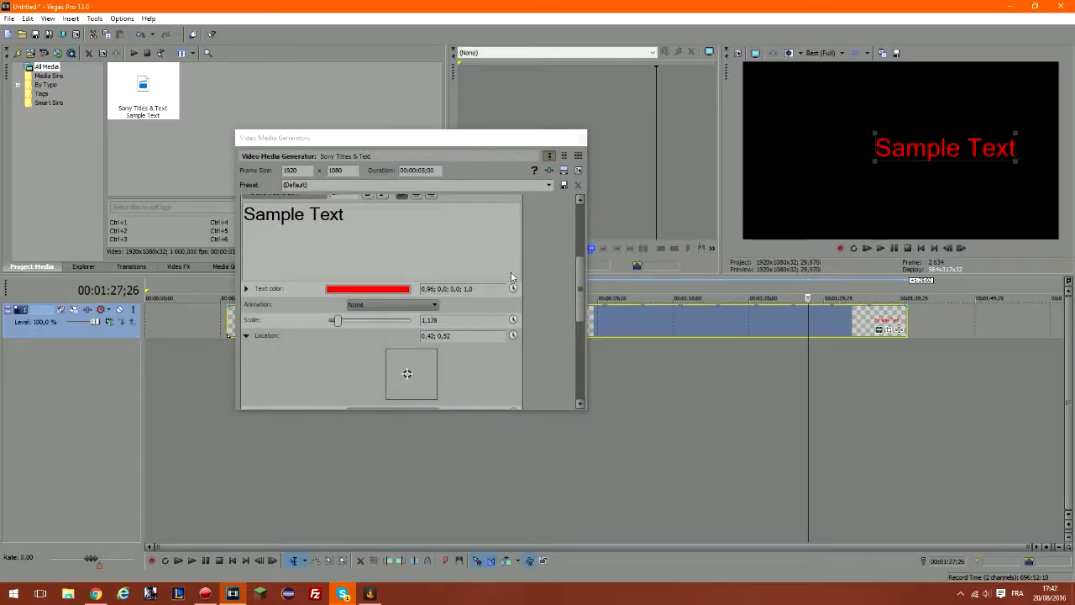
# Shift the text event's pan/crop frame to a centre of about X 952.8, Y 536.4, and close the pan/crop settings
pyautogui.click(892, 331)
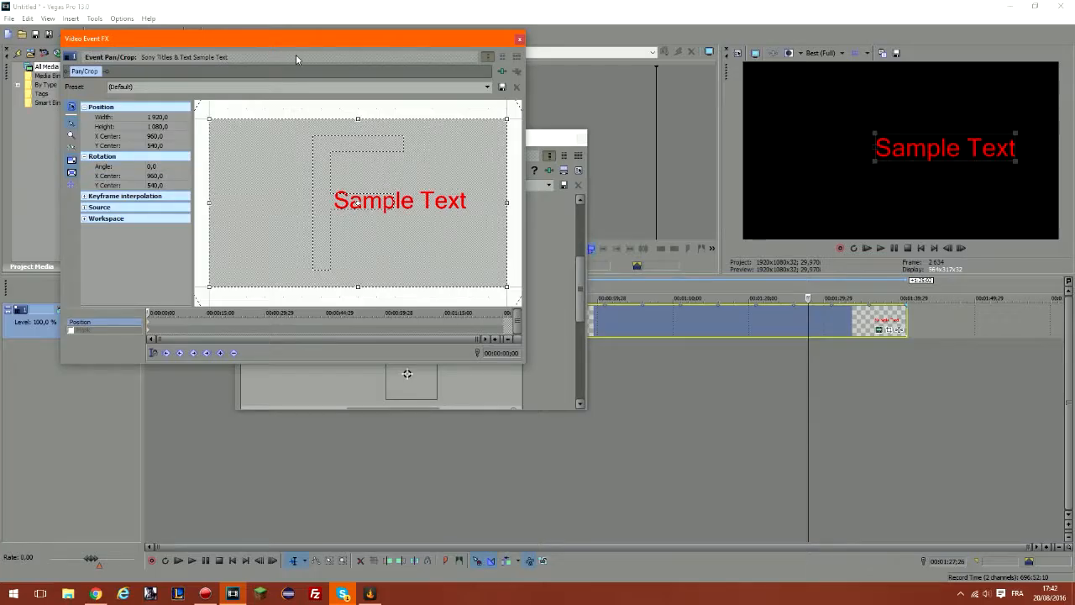
pyautogui.moveTo(260, 44); pyautogui.dragTo(480, 75)
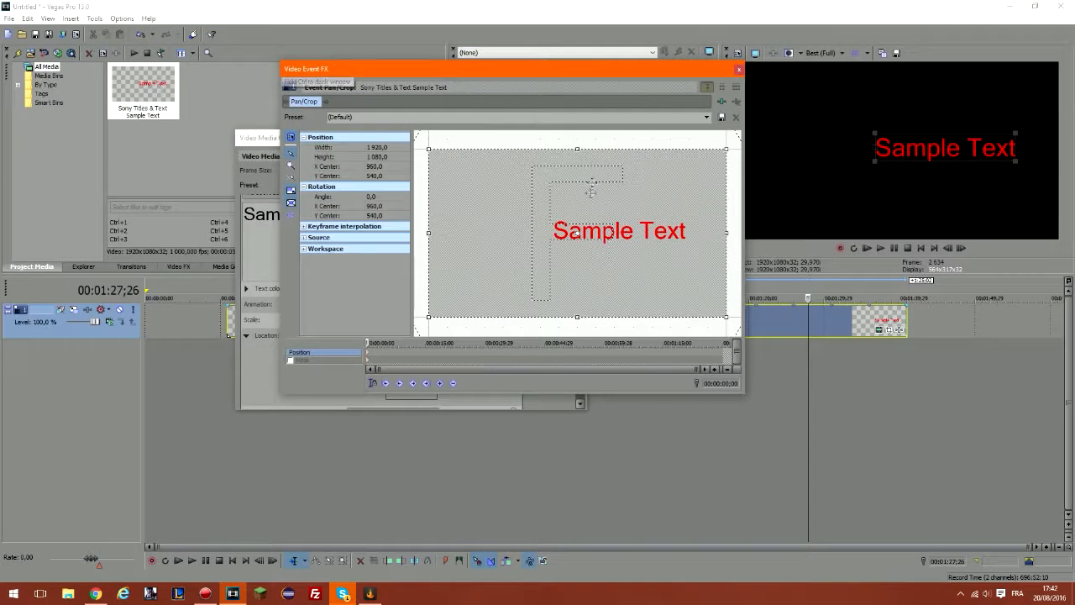
pyautogui.moveTo(592, 242); pyautogui.dragTo(568, 232)
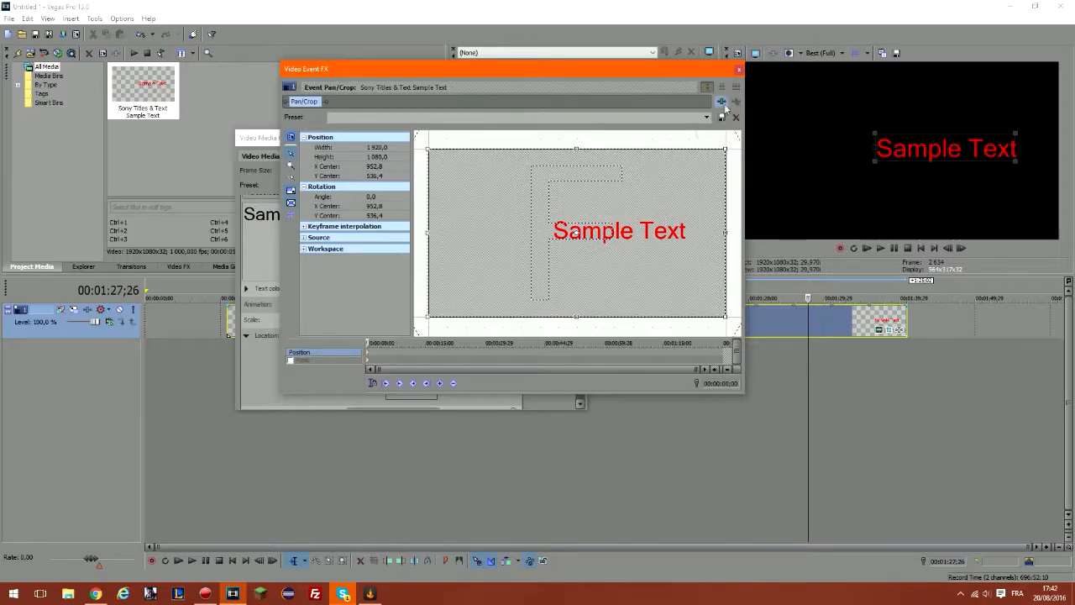
pyautogui.click(733, 71)
# Expand the text's Advanced and Outline settings and try out the outline width
pyautogui.moveTo(579, 297); pyautogui.dragTo(569, 385)
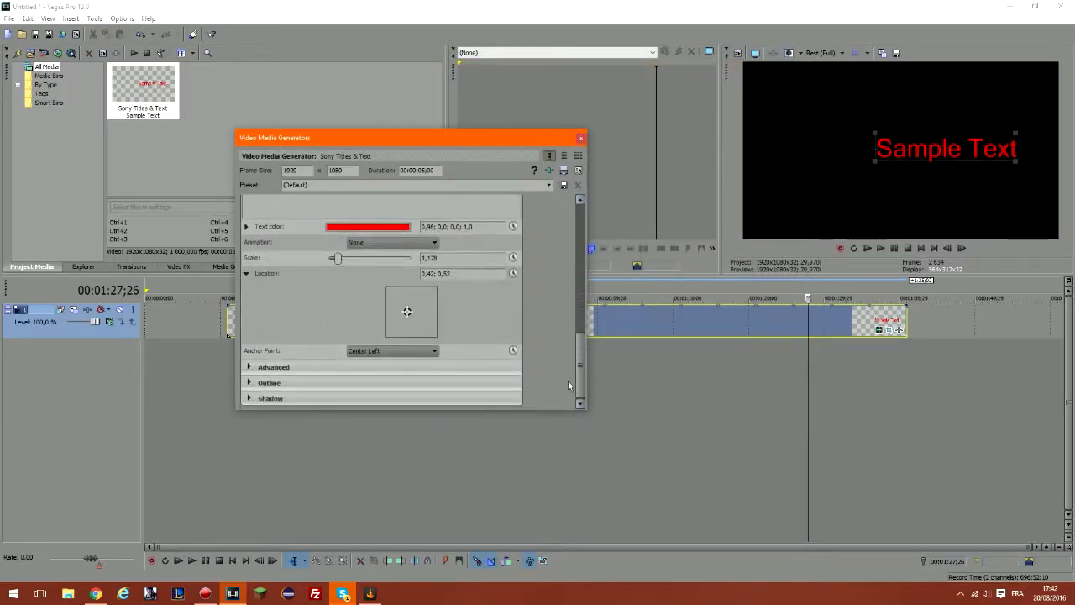
pyautogui.click(249, 367)
pyautogui.moveTo(582, 333); pyautogui.dragTo(581, 370)
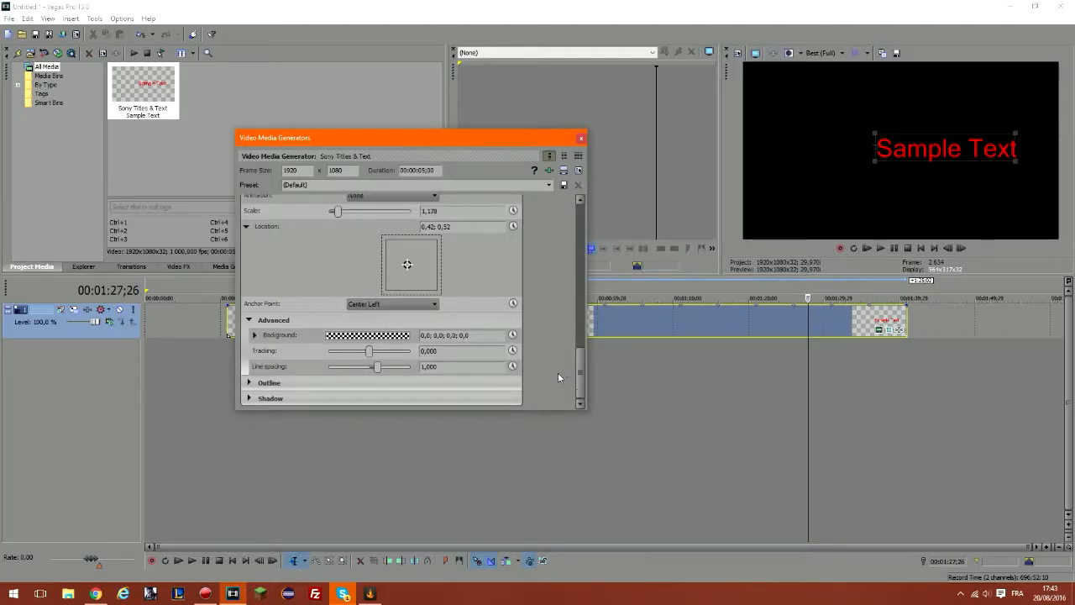
pyautogui.click(248, 384)
pyautogui.moveTo(587, 364); pyautogui.dragTo(569, 403)
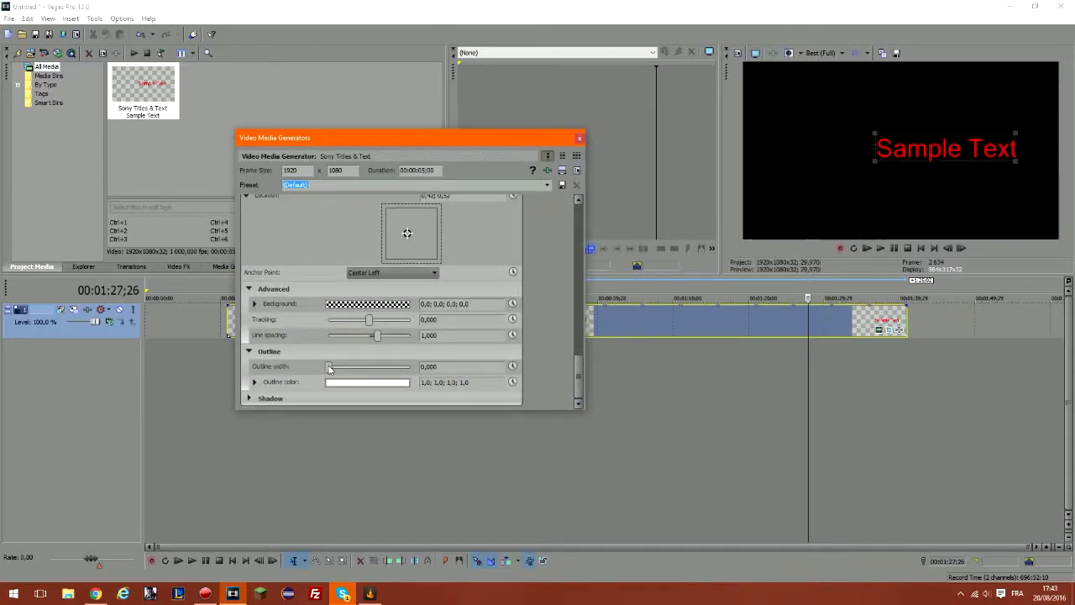
pyautogui.moveTo(328, 367)
pyautogui.mouseDown()
pyautogui.moveTo(428, 368)
pyautogui.moveTo(328, 367)
pyautogui.mouseUp()
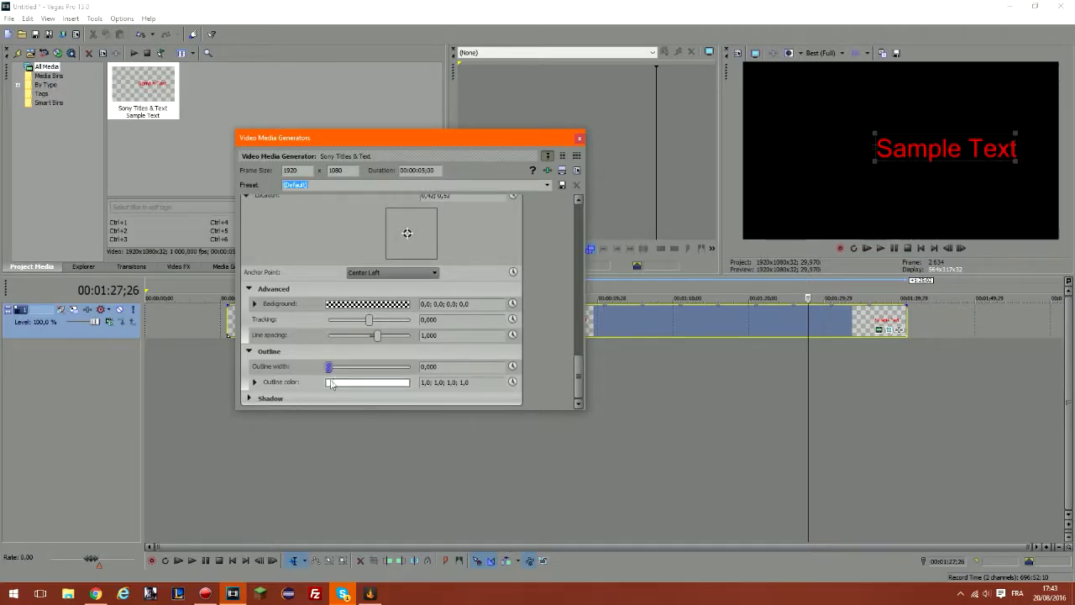
# Set the text's outline colour to near-black 0.06; 0.06; 0.06 using the HSV colour mode
pyautogui.click(347, 386)
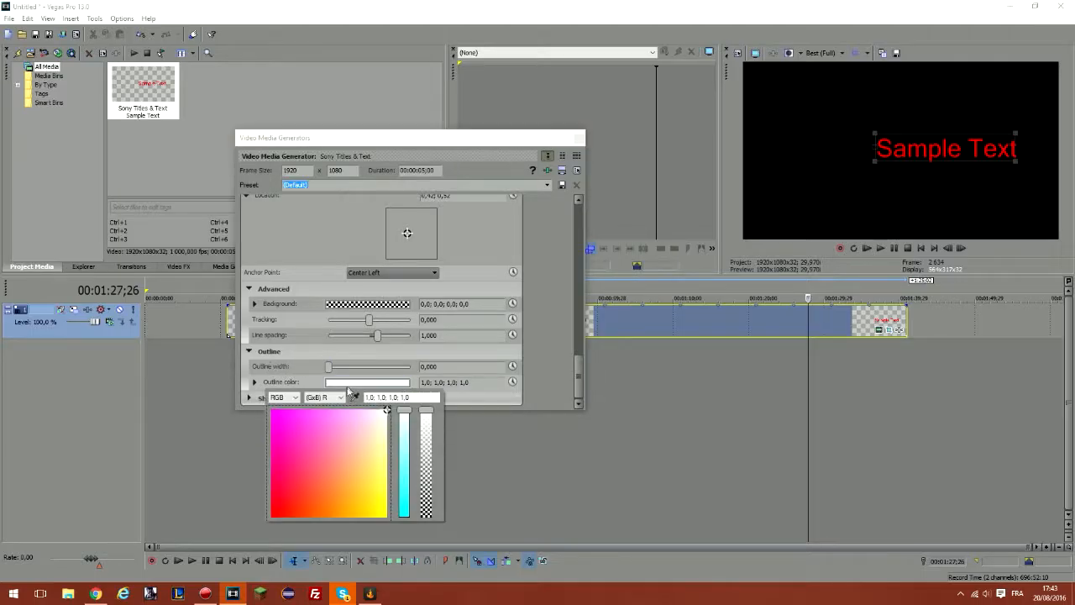
pyautogui.click(284, 397)
pyautogui.click(276, 407)
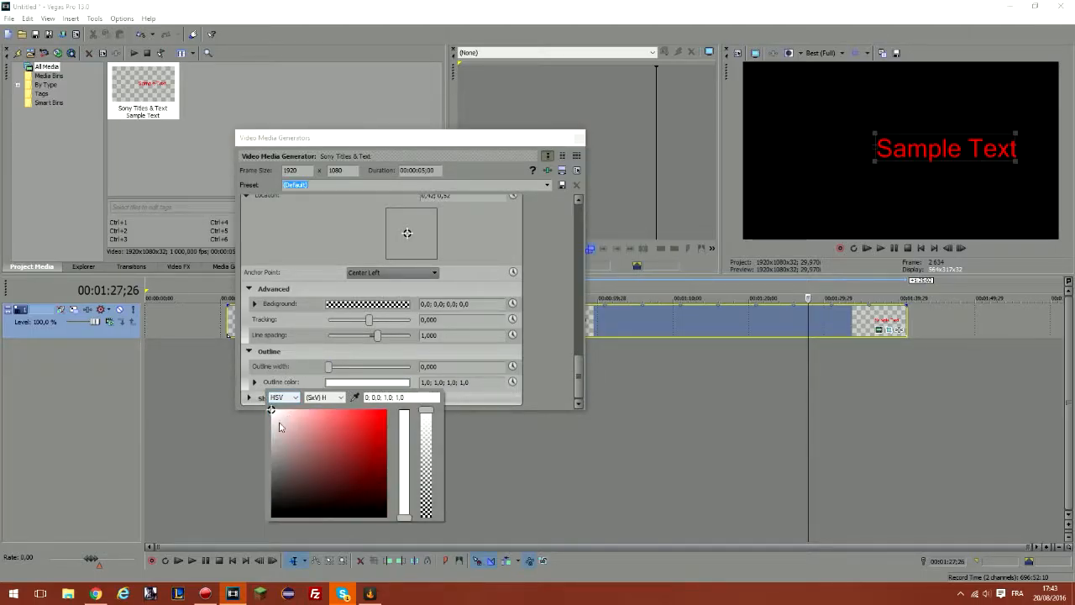
pyautogui.moveTo(391, 427)
pyautogui.mouseDown()
pyautogui.moveTo(358, 488)
pyautogui.moveTo(271, 511)
pyautogui.mouseUp()
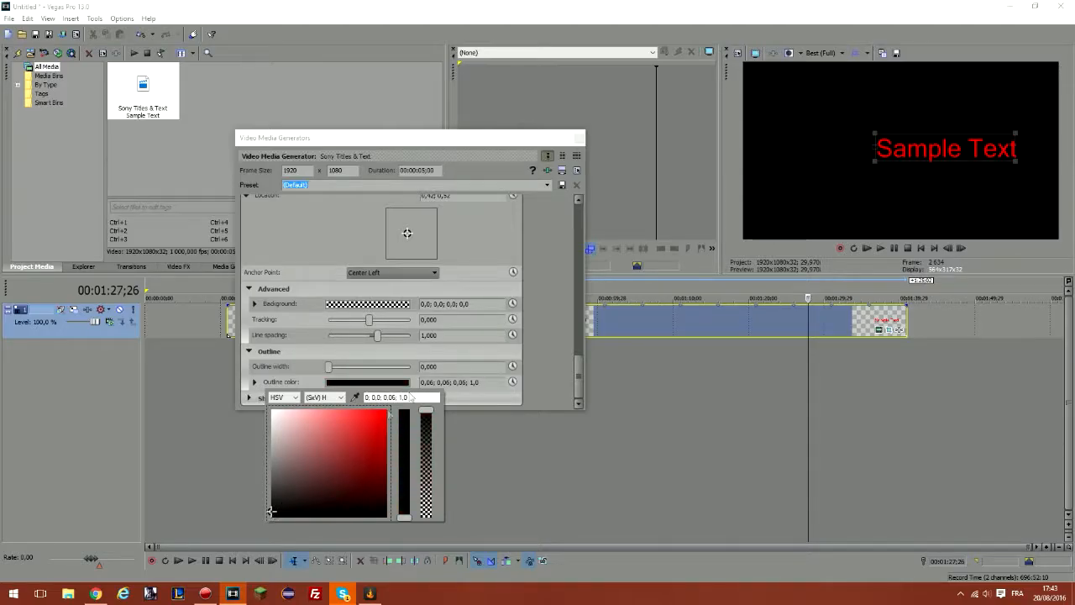
pyautogui.click(329, 370)
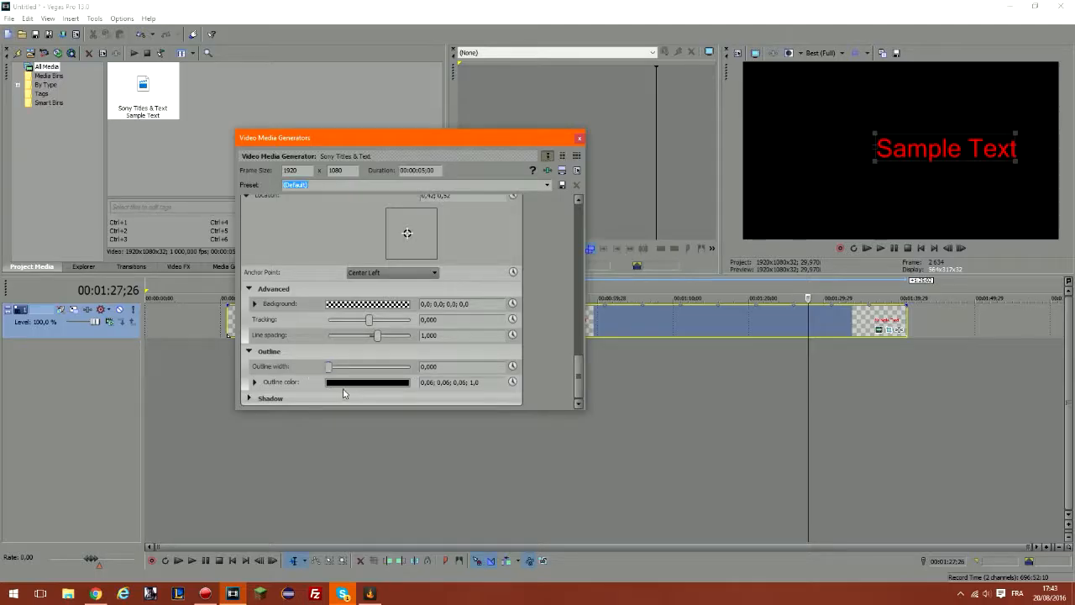
# Set the outline colour to near-white 0.98; 0.96; 0.96 in HSV mode, with an outline width of 0
pyautogui.click(344, 383)
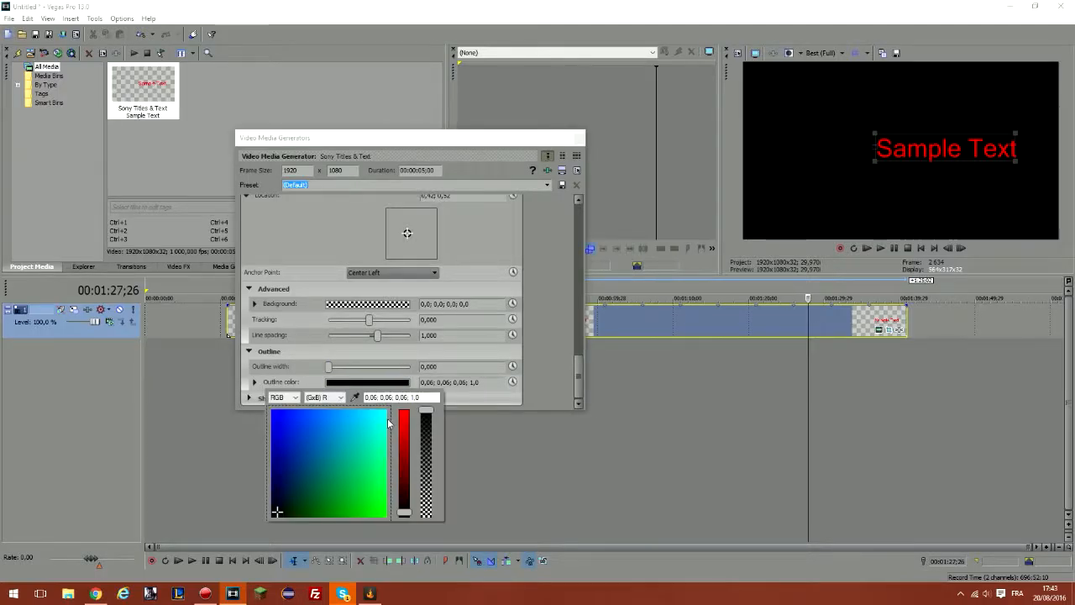
pyautogui.click(280, 399)
pyautogui.click(283, 418)
pyautogui.click(275, 412)
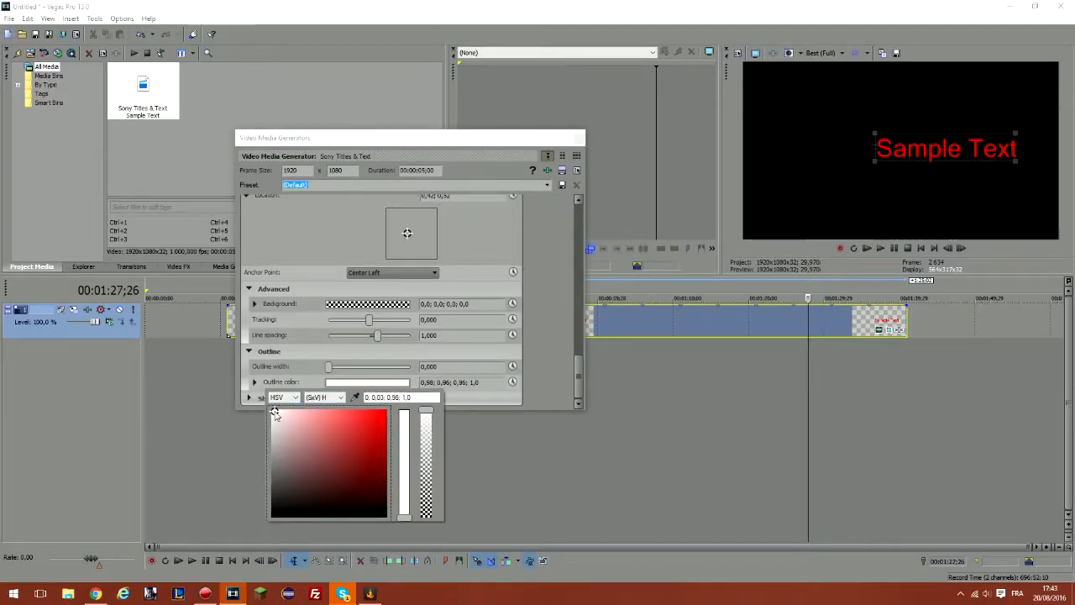
pyautogui.click(327, 361)
pyautogui.moveTo(328, 367); pyautogui.dragTo(252, 365)
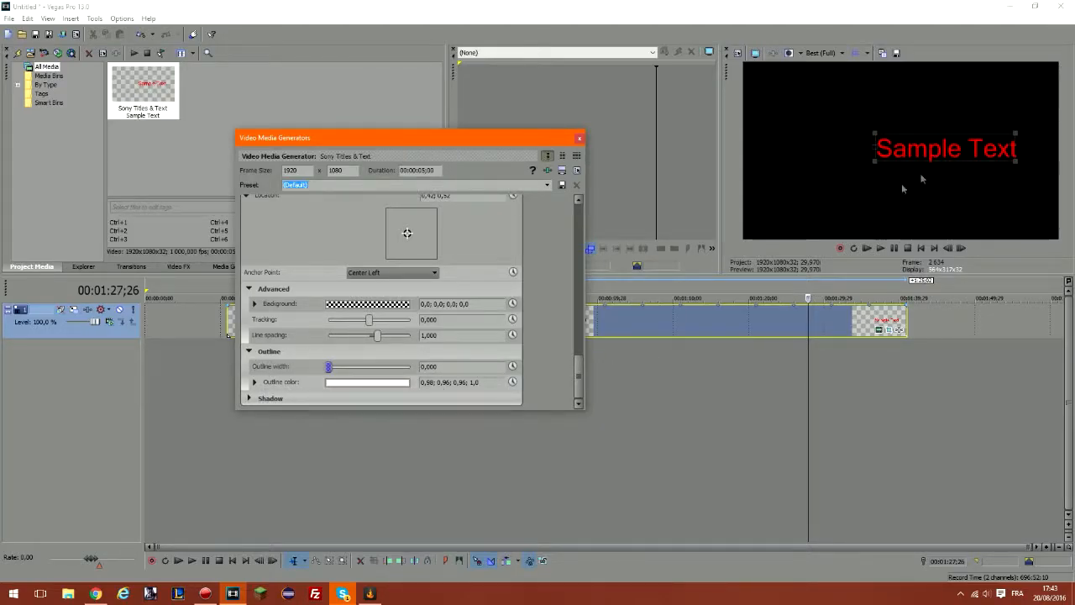
# Set the text's tracking to -0.100 and expand the Shadow settings
pyautogui.scroll(-1, 404, 322)
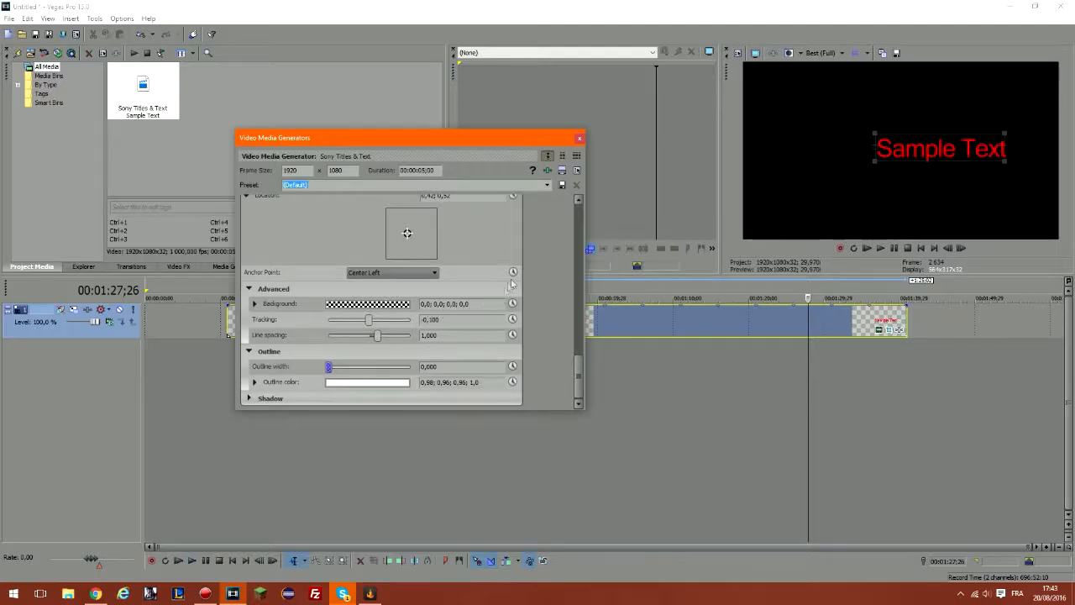
pyautogui.click(249, 399)
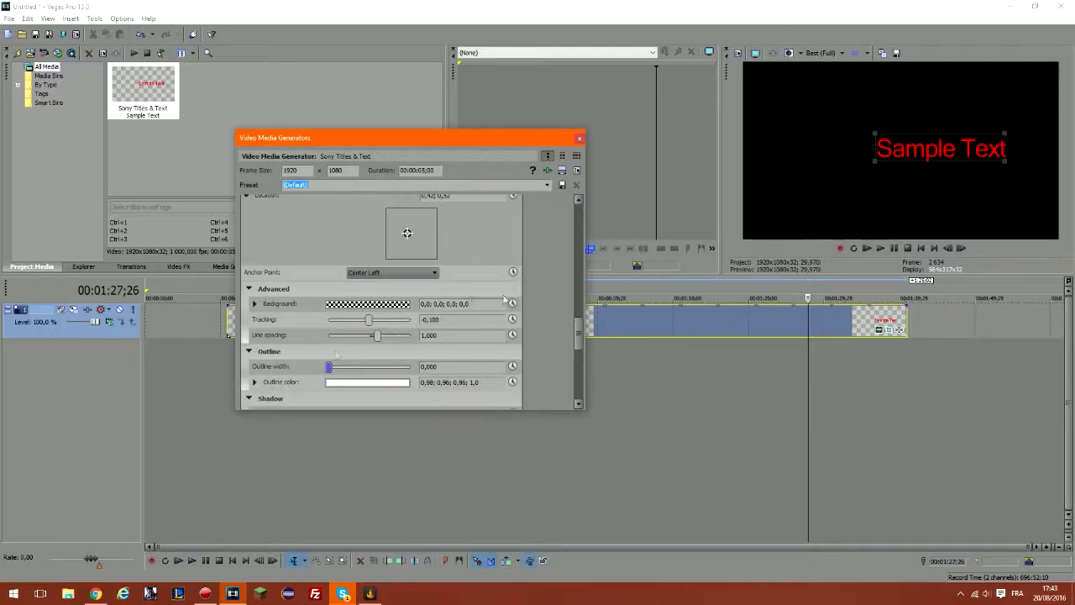
pyautogui.moveTo(575, 336); pyautogui.dragTo(582, 381)
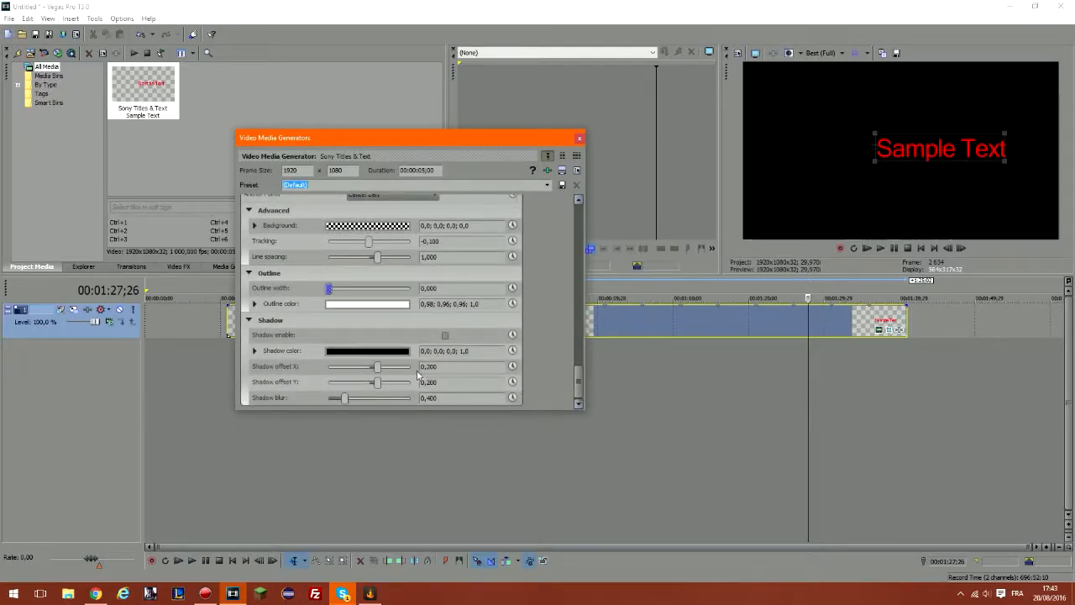
# Set the text's shadow colour to near-white 0.97; 0.95; 0.95 using the HSV colour mode
pyautogui.click(367, 351)
pyautogui.click(285, 366)
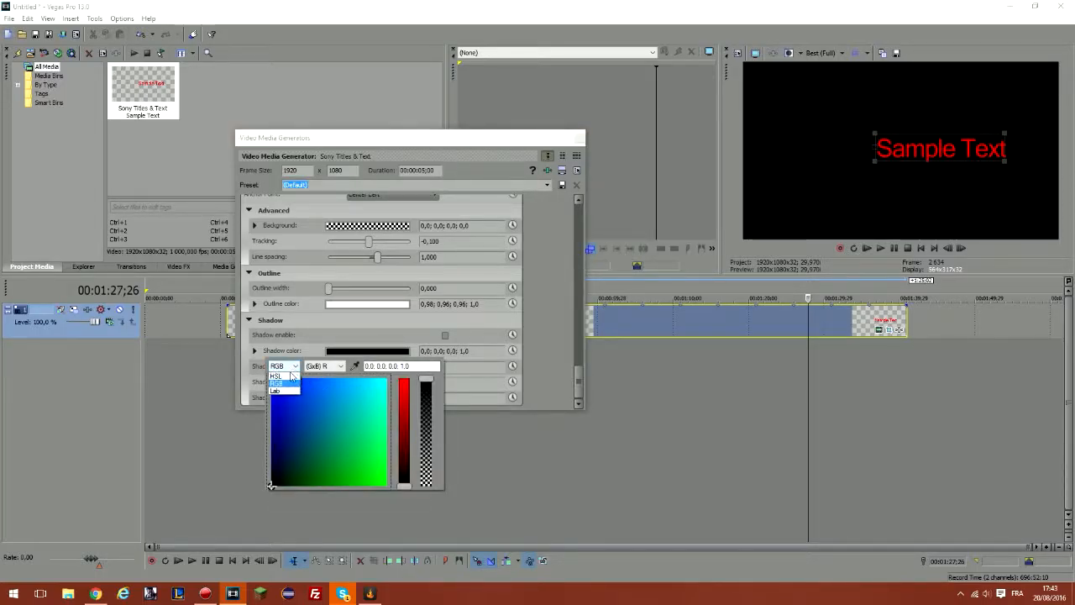
pyautogui.click(291, 384)
pyautogui.click(275, 382)
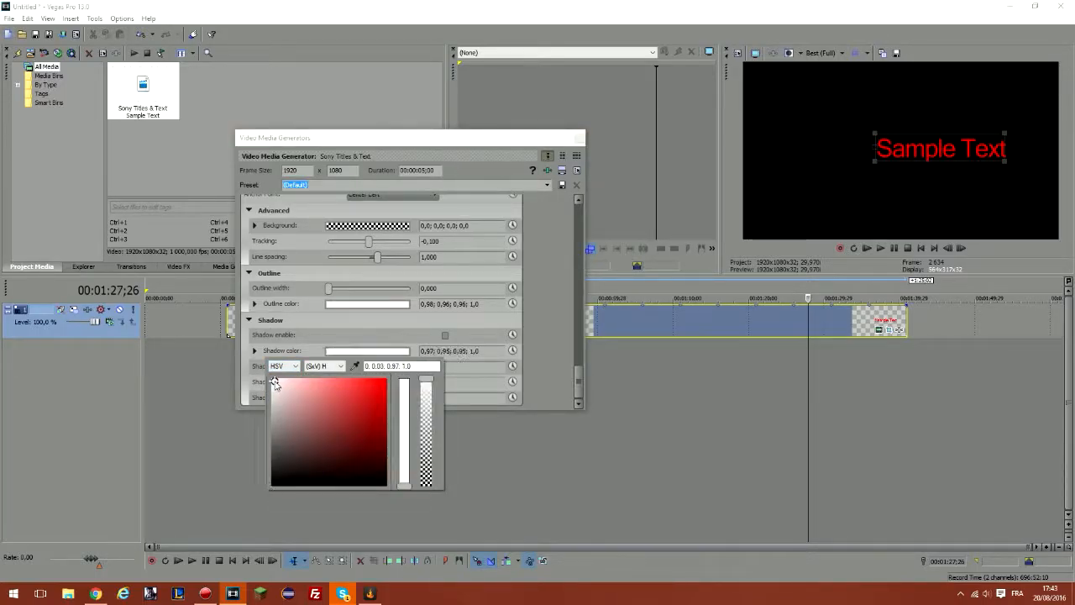
pyautogui.click(544, 334)
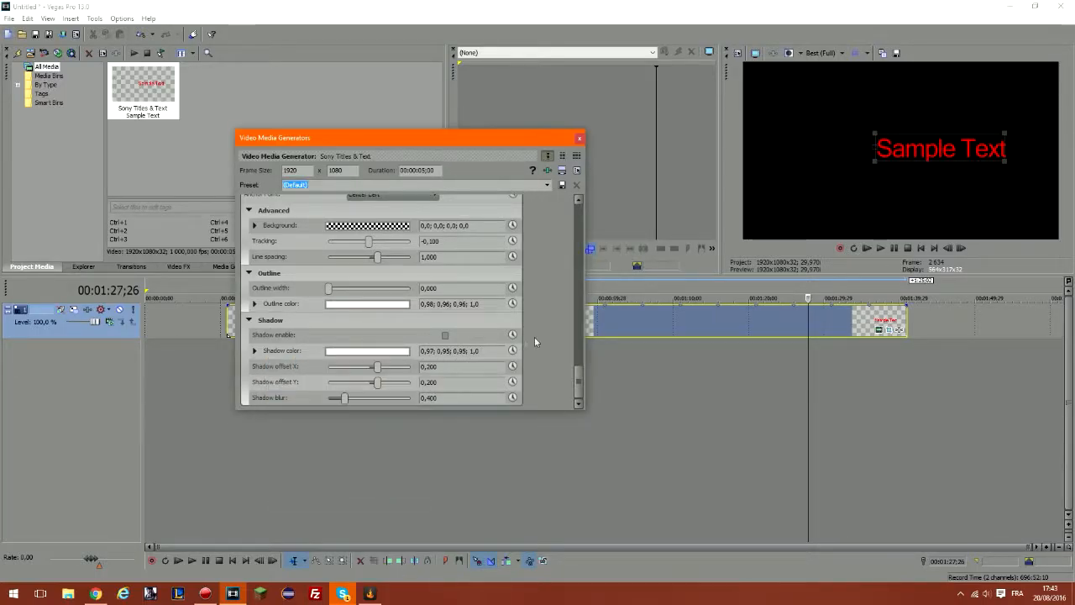
# Enable the text's shadow, set the shadow blur to 2.000, and close the generator settings
pyautogui.click(445, 336)
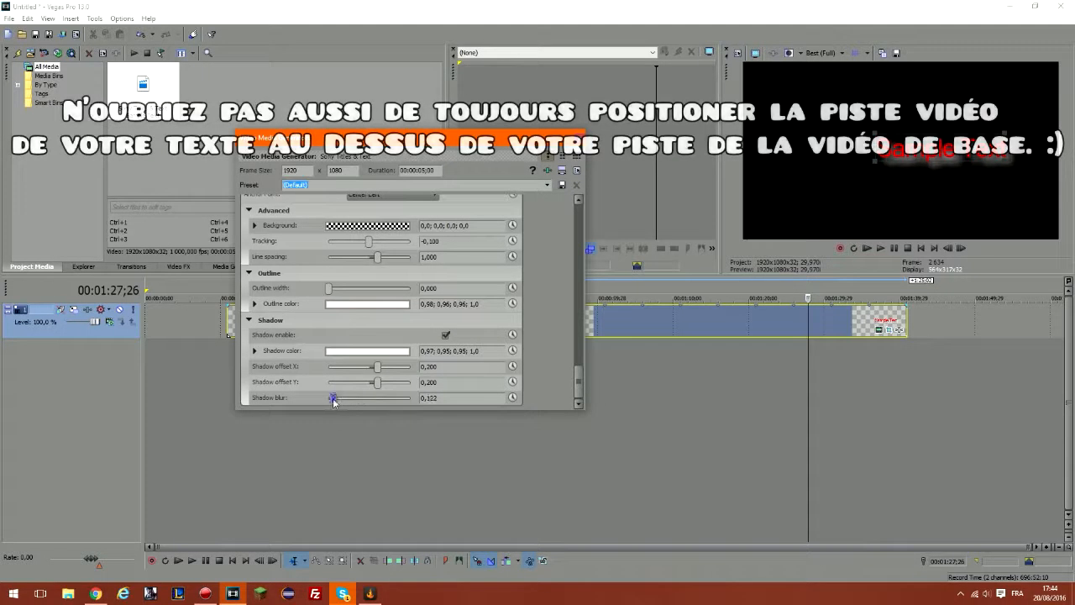
pyautogui.moveTo(343, 397); pyautogui.dragTo(308, 409)
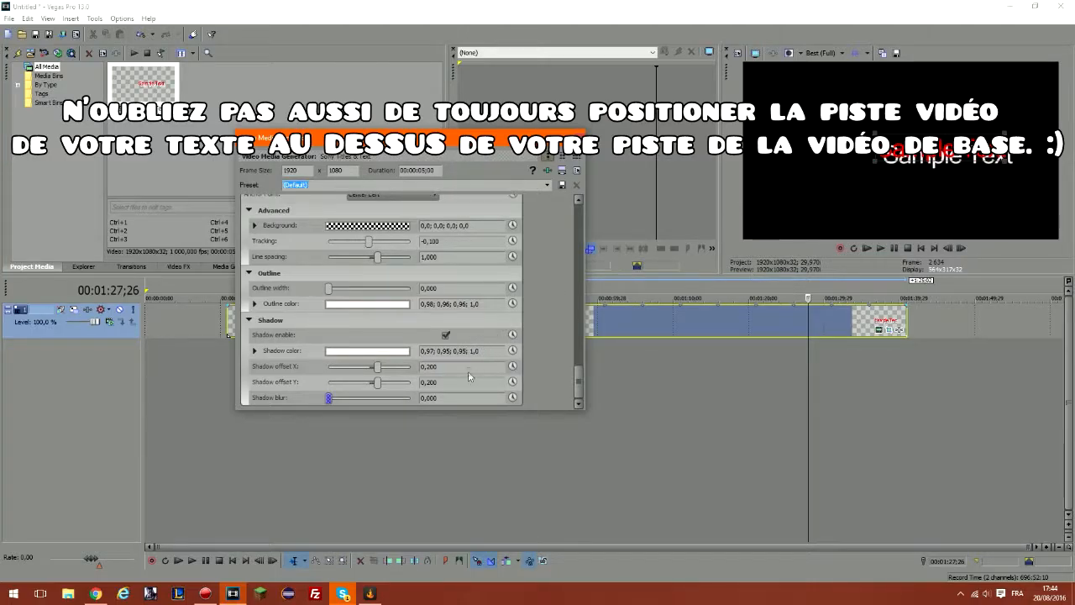
pyautogui.moveTo(329, 397); pyautogui.dragTo(426, 404)
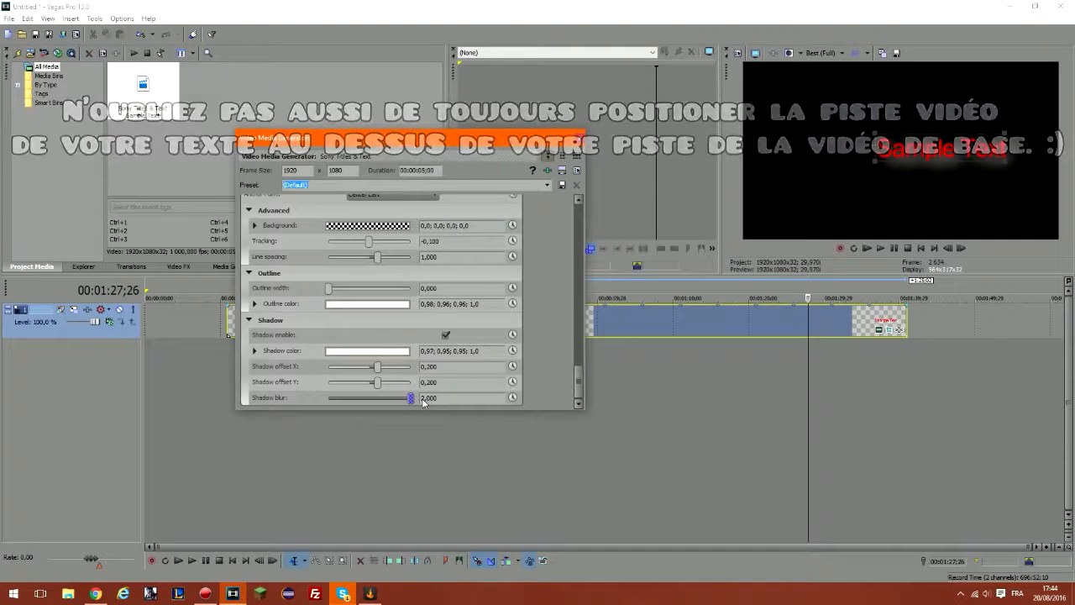
pyautogui.click(578, 138)
# Shorten the text event's end by about 1 minute 20 seconds, and delete the event from the timeline
pyautogui.moveTo(892, 310); pyautogui.dragTo(303, 320)
pyautogui.click(258, 332)
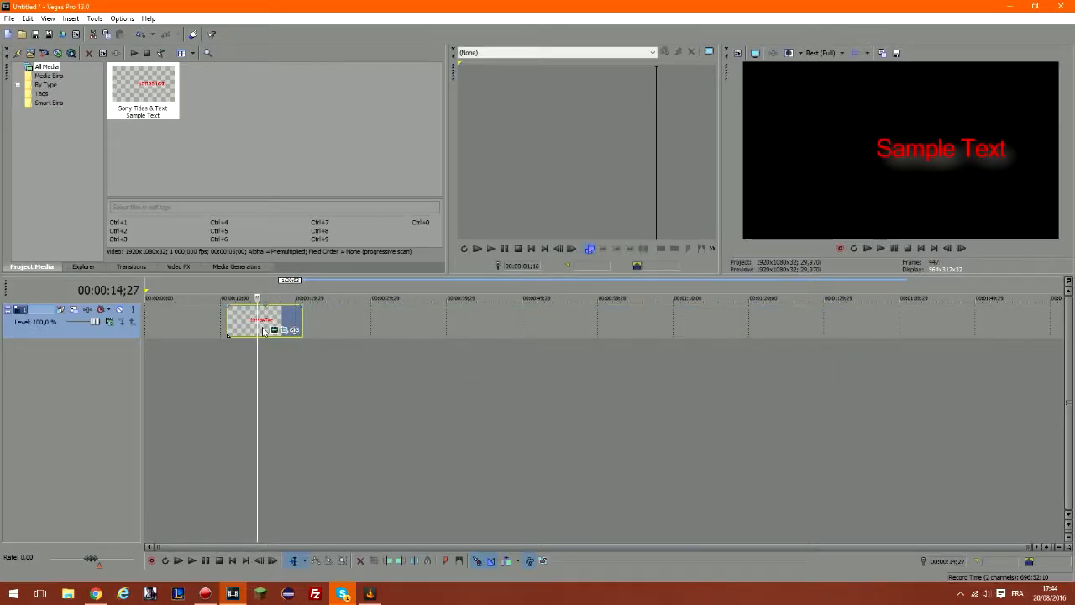
pyautogui.press('Delete')
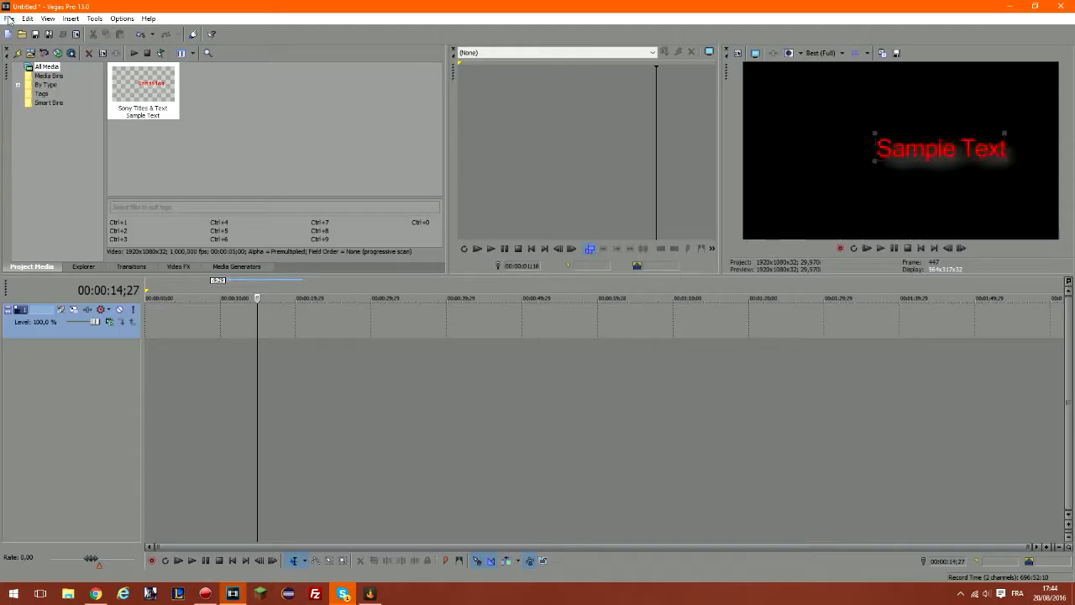
# Open the ar-wallpaper image from the LOL folder inside Images > IMAGES to add it to the timeline
pyautogui.click(9, 17)
pyautogui.click(21, 43)
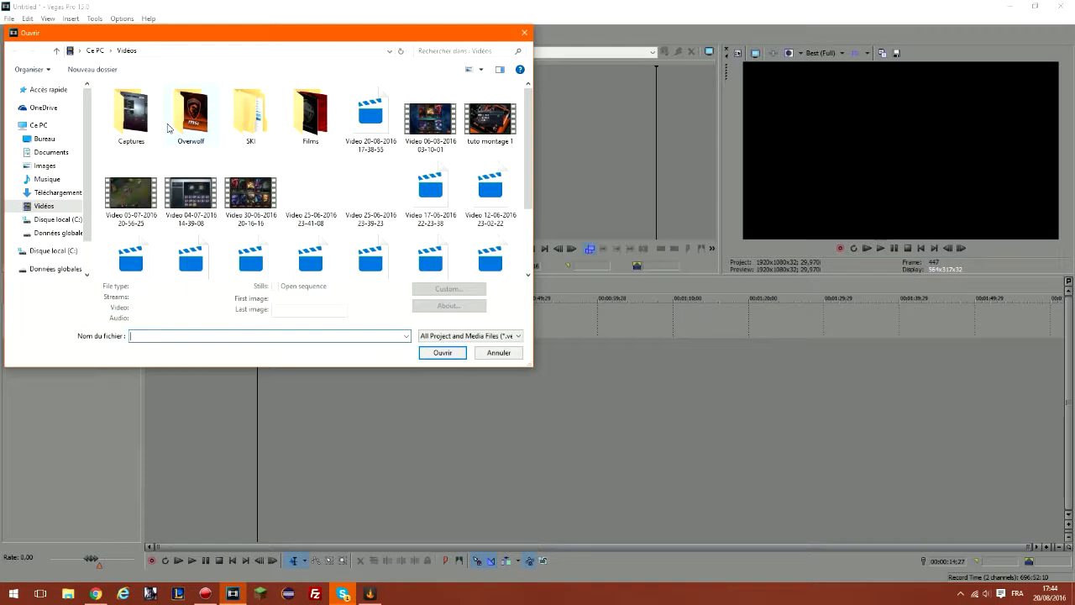
pyautogui.scroll(-3, 376, 149)
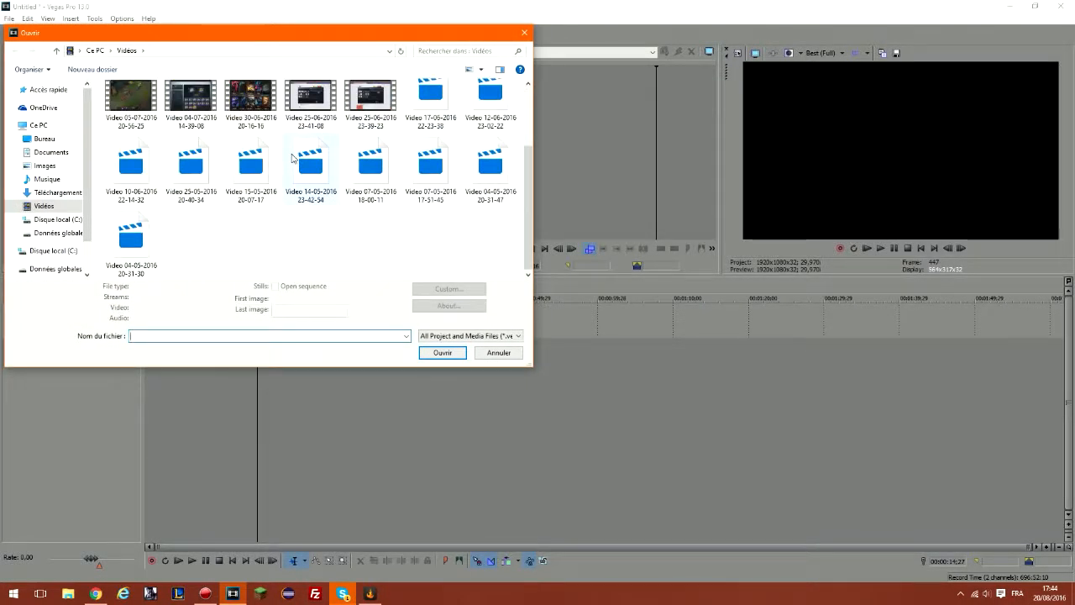
pyautogui.scroll(3, 293, 158)
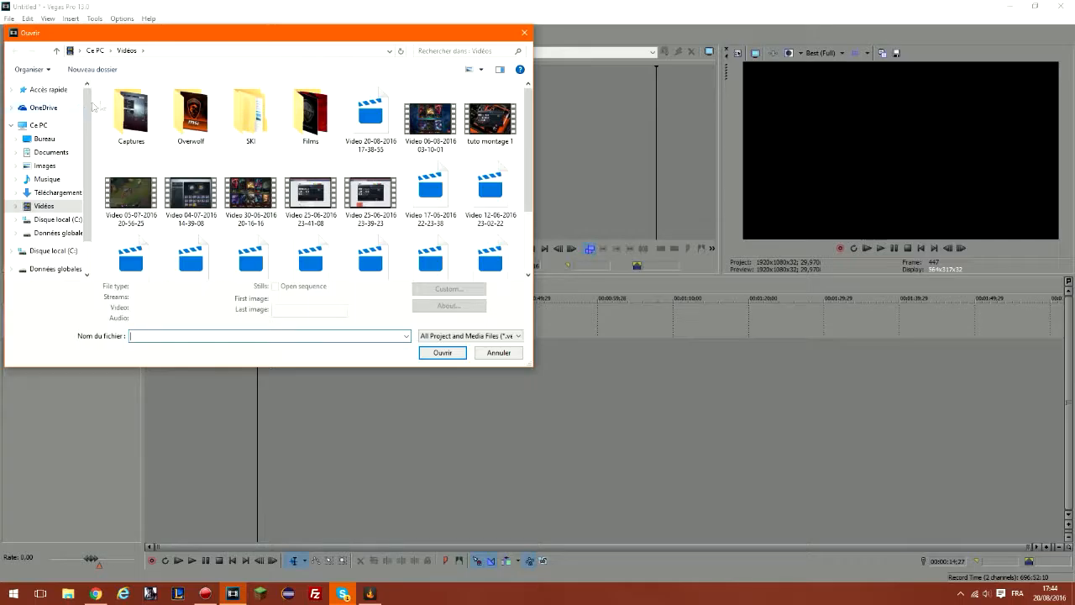
pyautogui.click(56, 168)
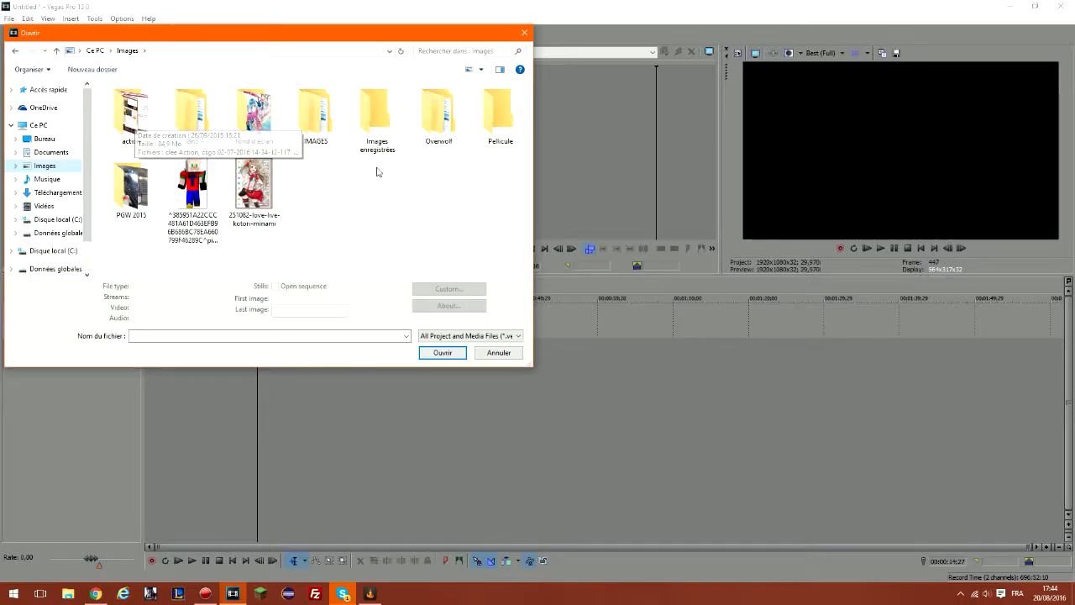
pyautogui.doubleClick(316, 113)
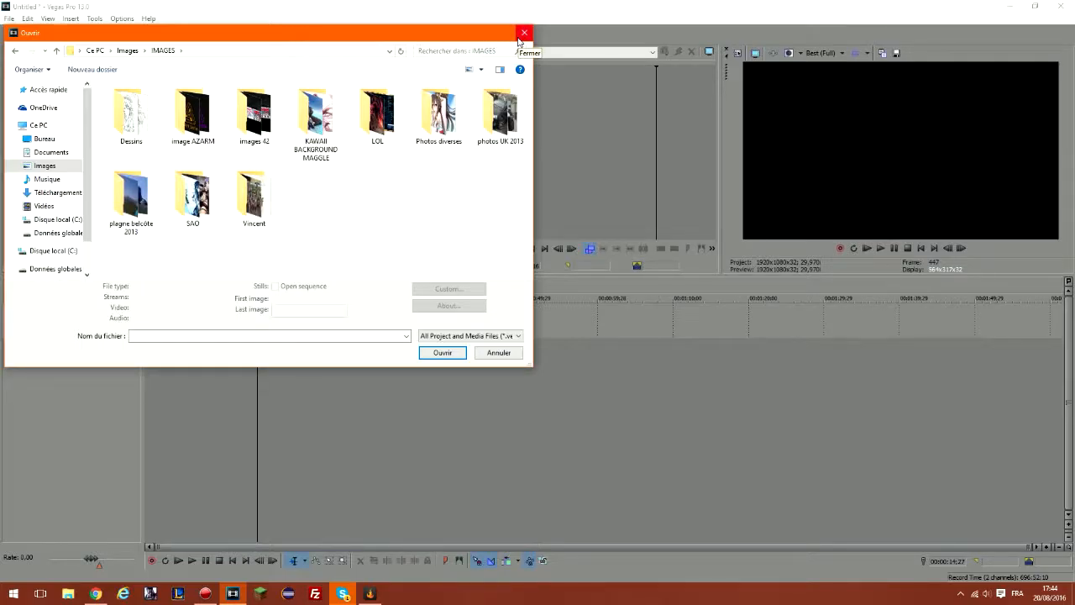
pyautogui.doubleClick(397, 133)
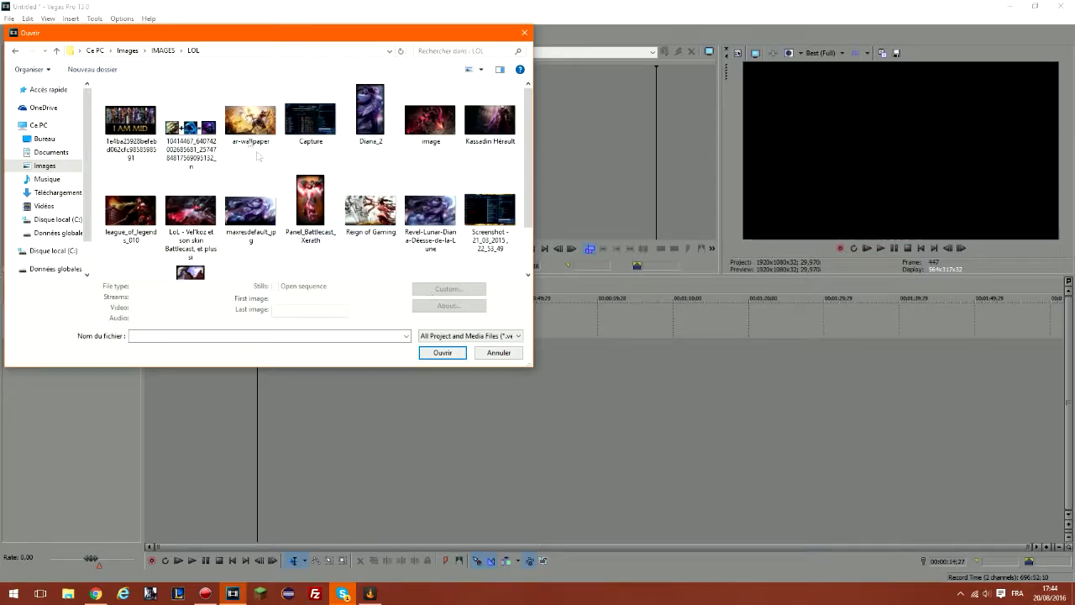
pyautogui.click(254, 126)
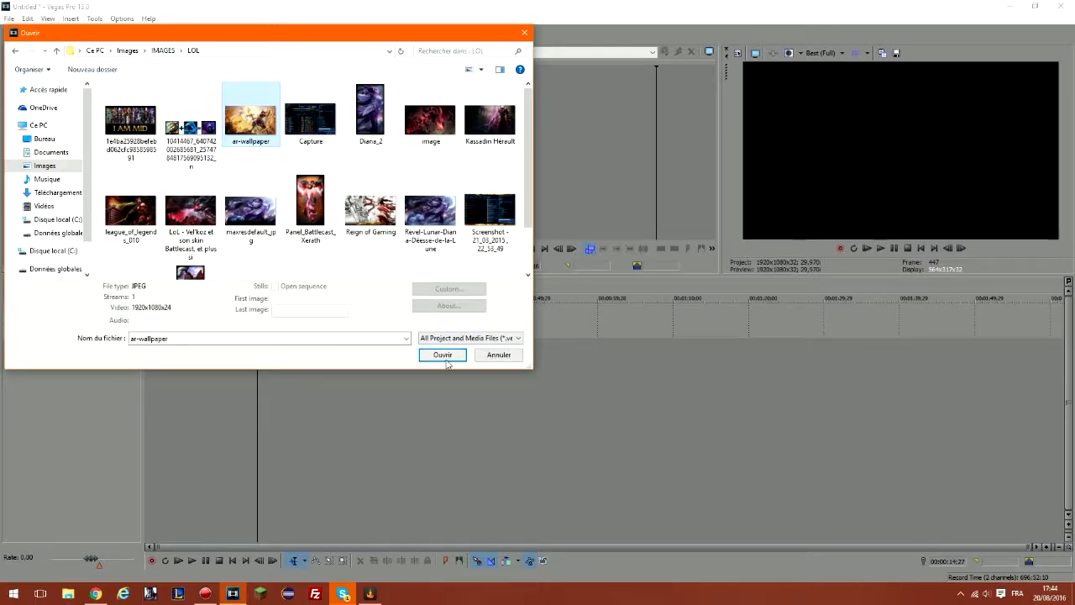
pyautogui.click(446, 359)
# Extend the ar-wallpaper event to about one minute and align its start with the beginning of the timeline
pyautogui.click(288, 324)
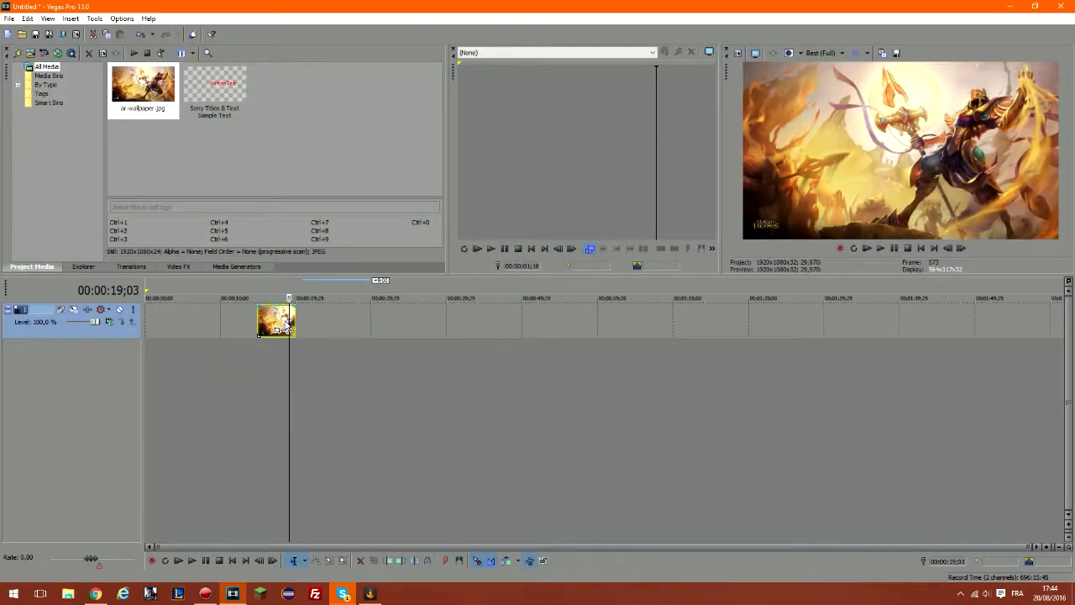
pyautogui.moveTo(288, 324); pyautogui.dragTo(599, 313)
pyautogui.click(163, 324)
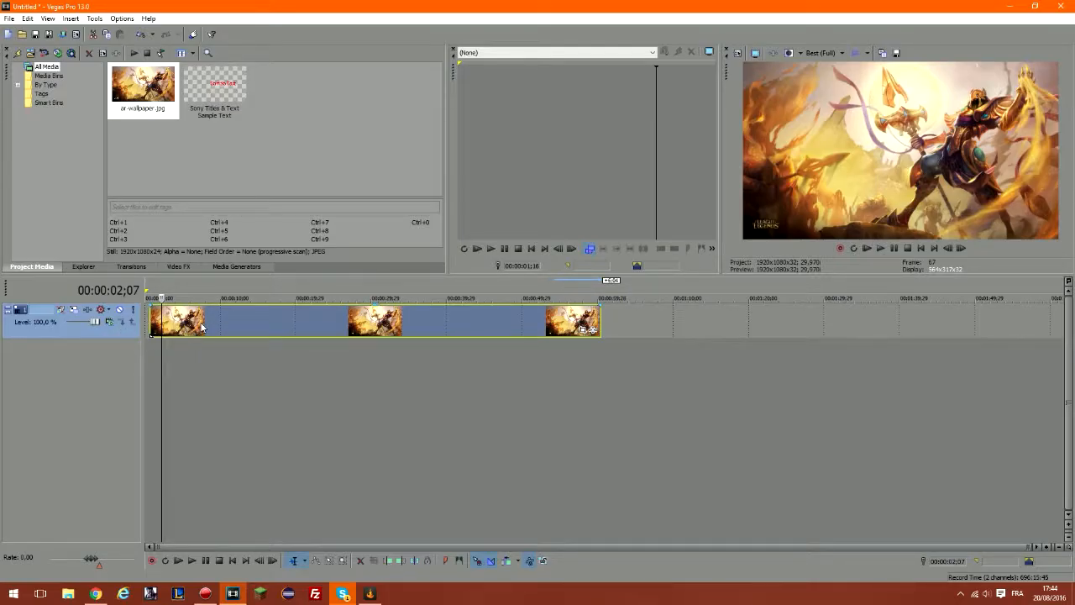
pyautogui.rightClick(110, 363)
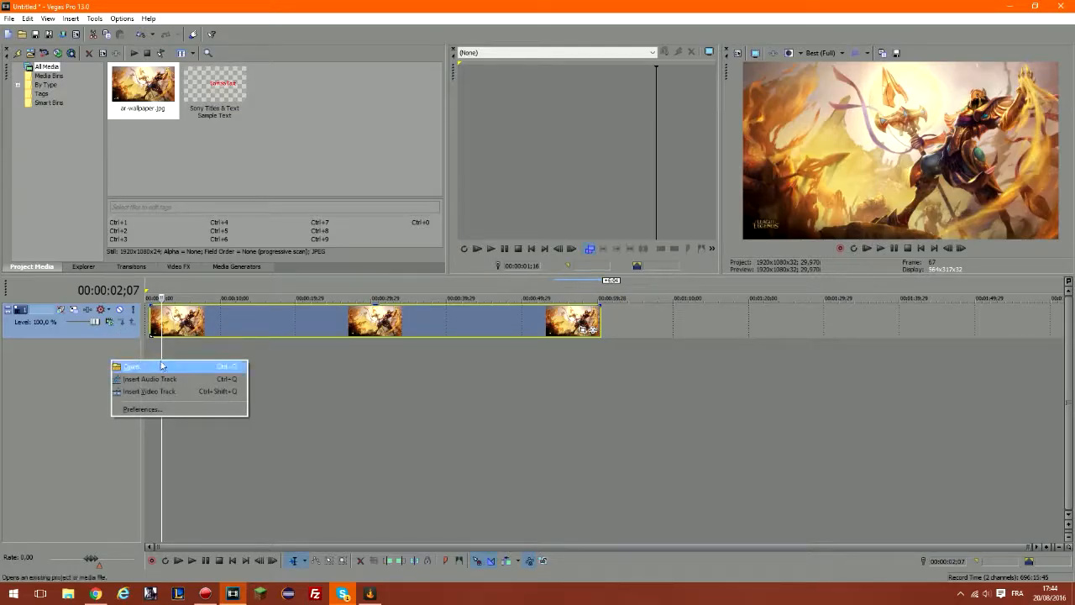
pyautogui.click(403, 323)
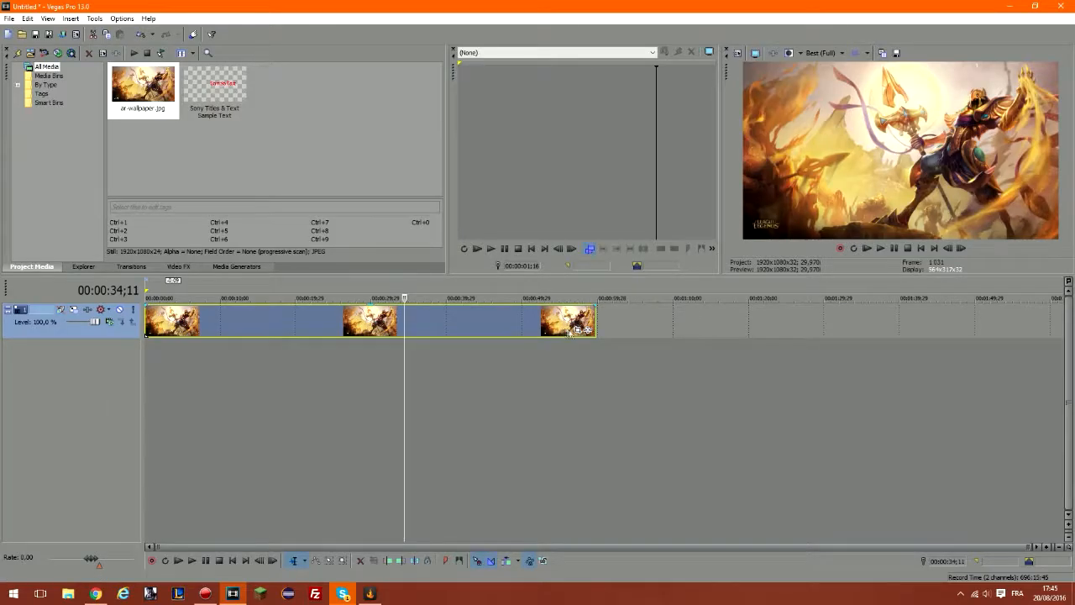
# Open Event Pan/Crop for the ar-wallpaper event and resize the crop frame to about 1906.7 wide by 1059.4 high
pyautogui.click(582, 329)
pyautogui.moveTo(702, 153); pyautogui.dragTo(578, 153)
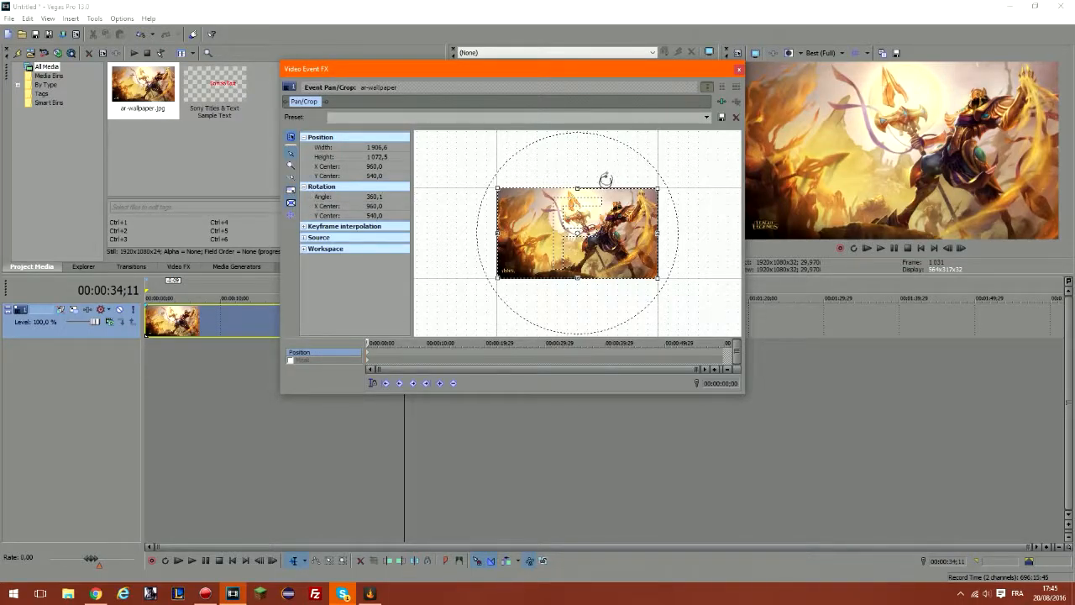
pyautogui.moveTo(580, 189)
pyautogui.mouseDown()
pyautogui.moveTo(578, 200)
pyautogui.moveTo(583, 188)
pyautogui.mouseUp()
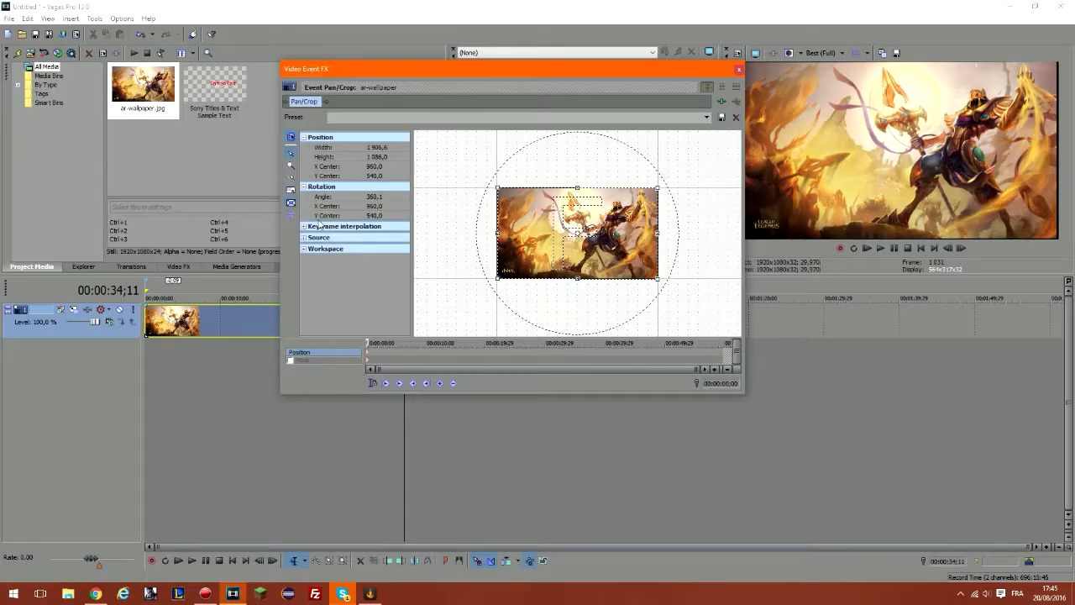
pyautogui.moveTo(578, 188); pyautogui.dragTo(580, 186)
pyautogui.moveTo(578, 188)
pyautogui.mouseDown()
pyautogui.moveTo(580, 210)
pyautogui.moveTo(578, 189)
pyautogui.mouseUp()
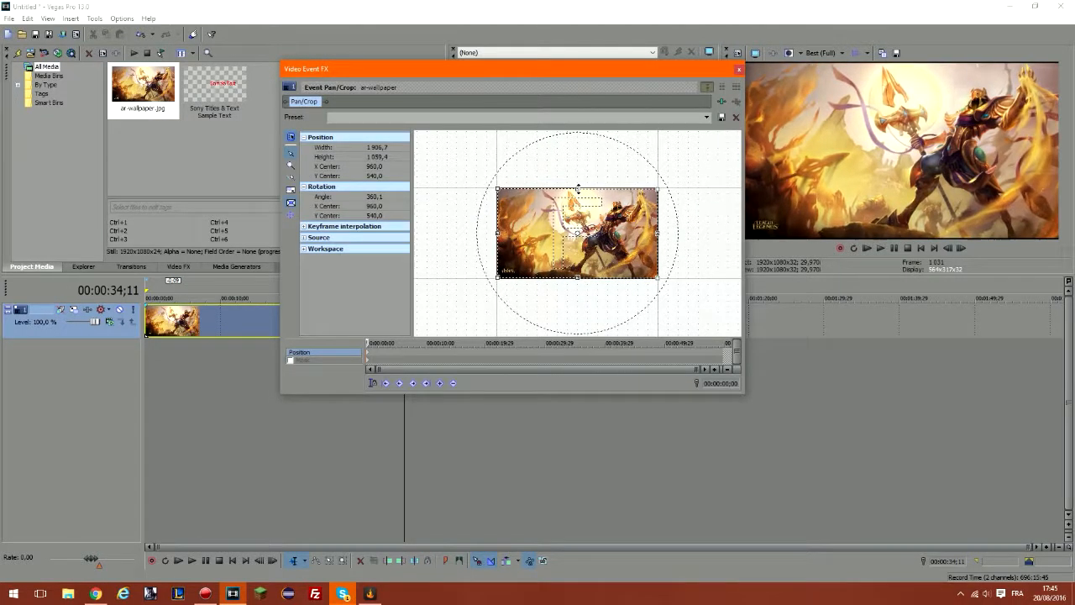
# With the aspect ratio locked, shrink the crop frame, enlarge it off-centre to about 1902.5 by 1057.0, and close the pan/crop settings
pyautogui.click(291, 204)
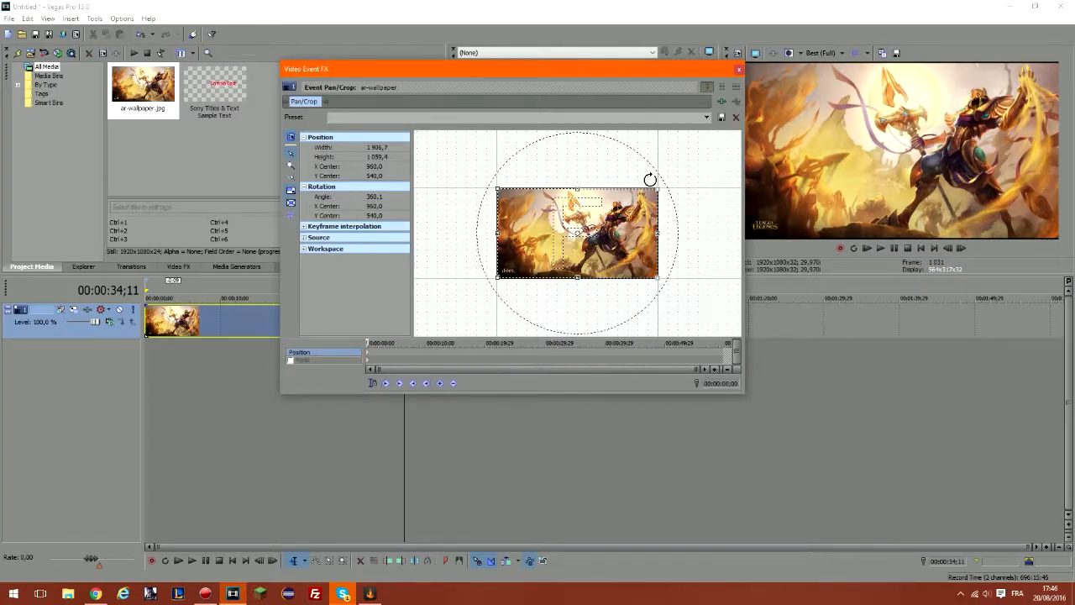
pyautogui.moveTo(652, 193); pyautogui.dragTo(637, 200)
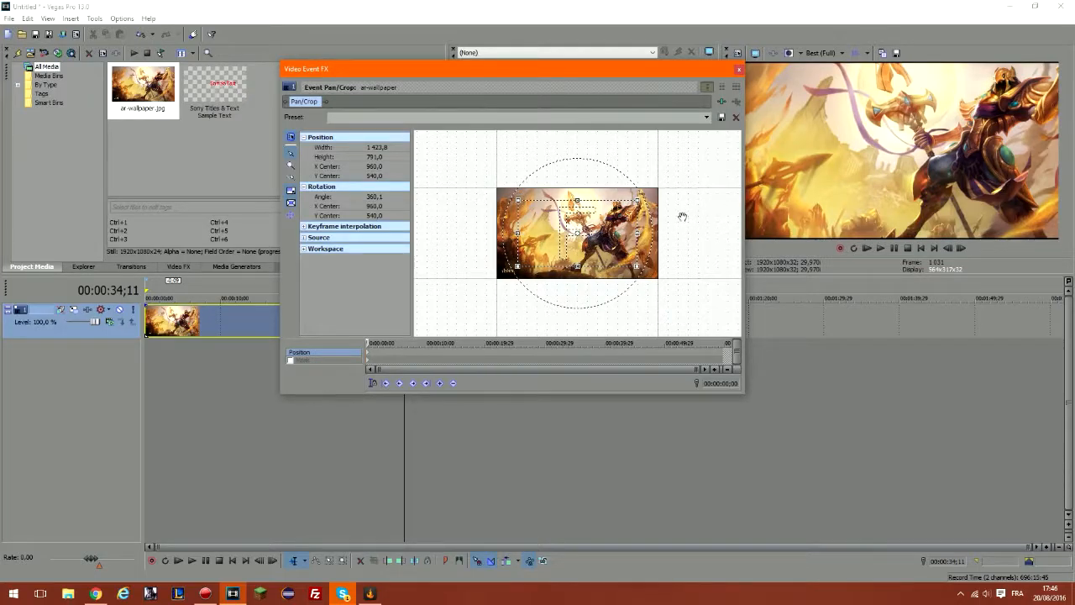
pyautogui.moveTo(638, 202); pyautogui.dragTo(659, 174)
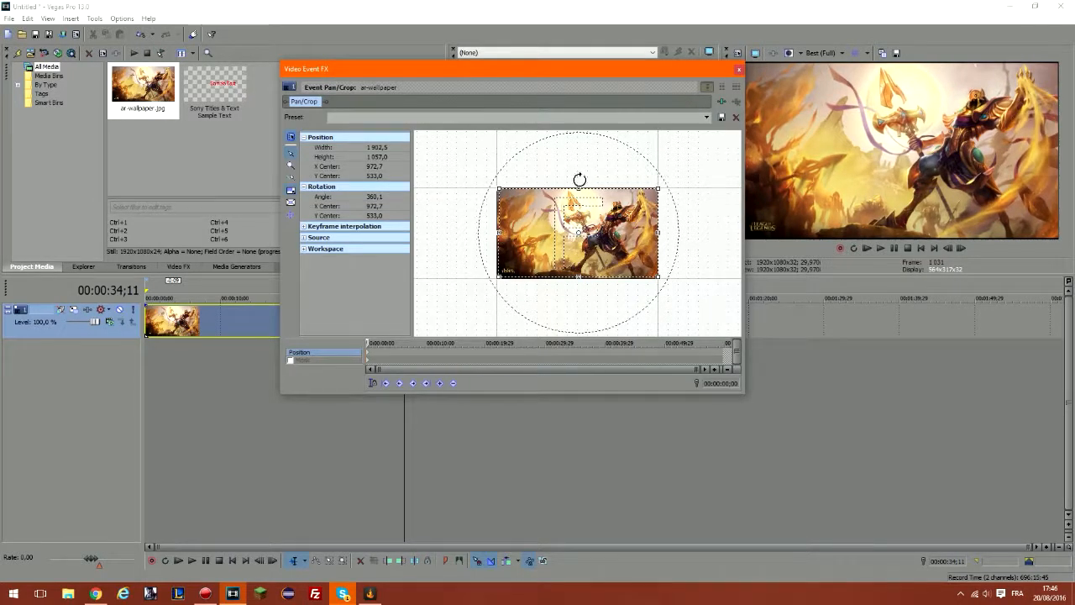
pyautogui.click(738, 69)
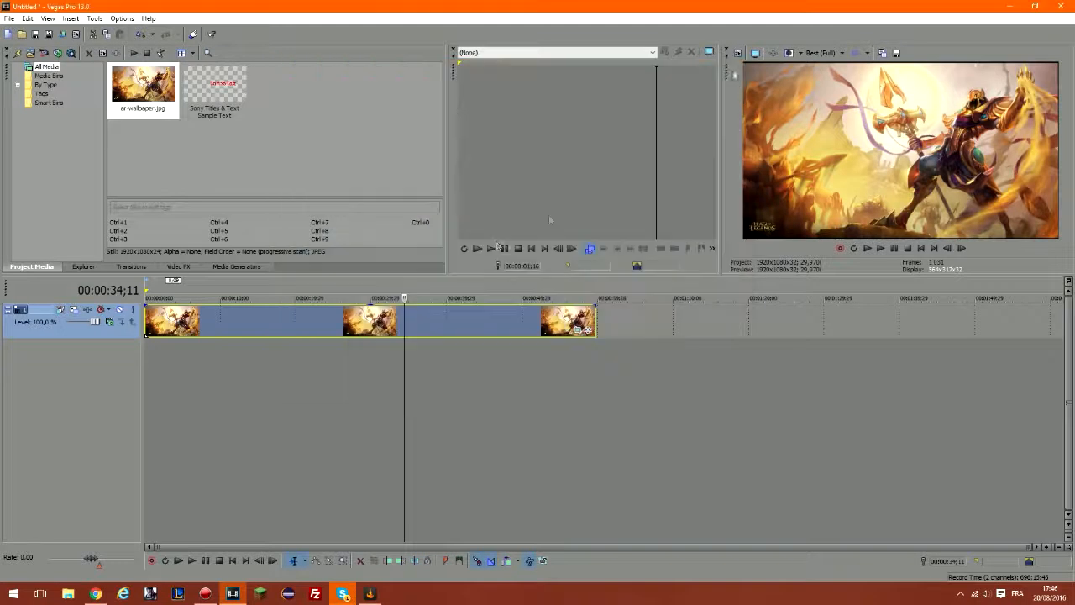
# Move the ar-wallpaper event about 17;21 later on the timeline, set the playhead at 00:00:43;01, and adjust the event's opacity
pyautogui.moveTo(342, 319); pyautogui.dragTo(474, 319)
pyautogui.click(471, 319)
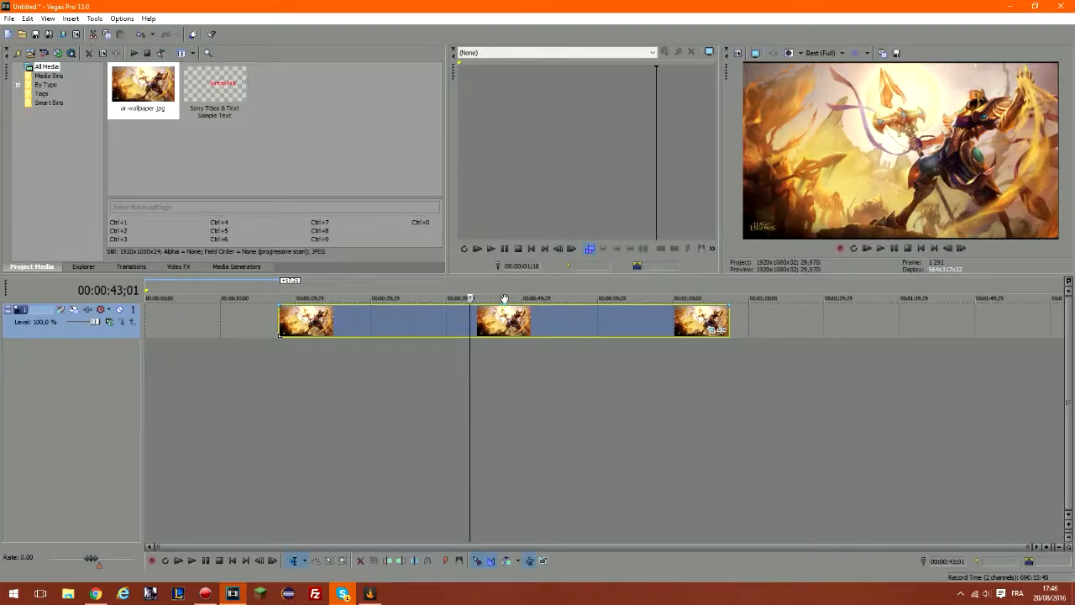
pyautogui.moveTo(509, 306)
pyautogui.mouseDown()
pyautogui.moveTo(509, 316)
pyautogui.moveTo(519, 304)
pyautogui.mouseUp()
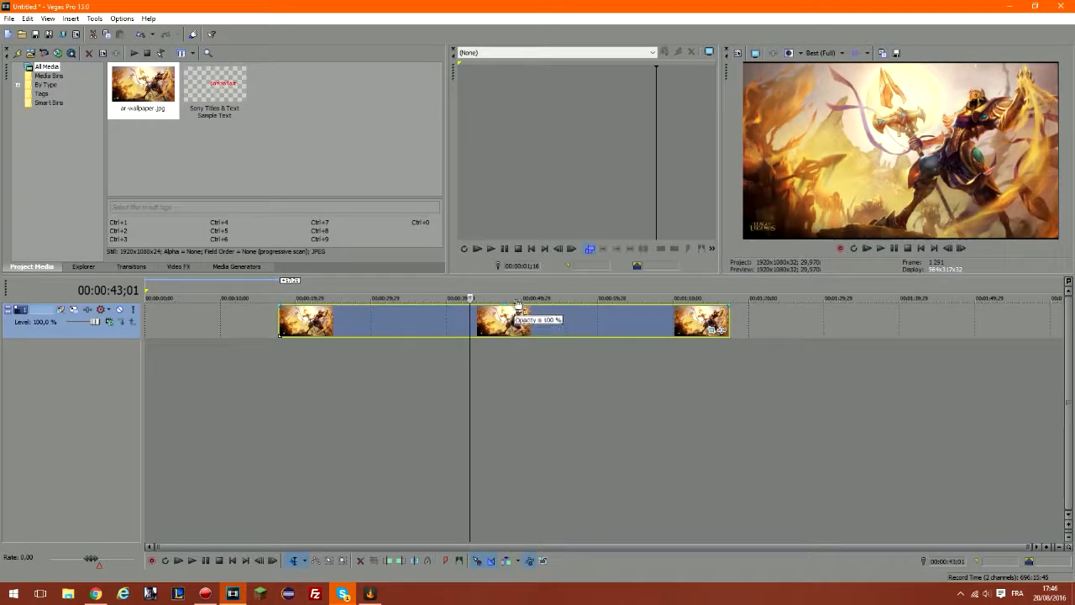